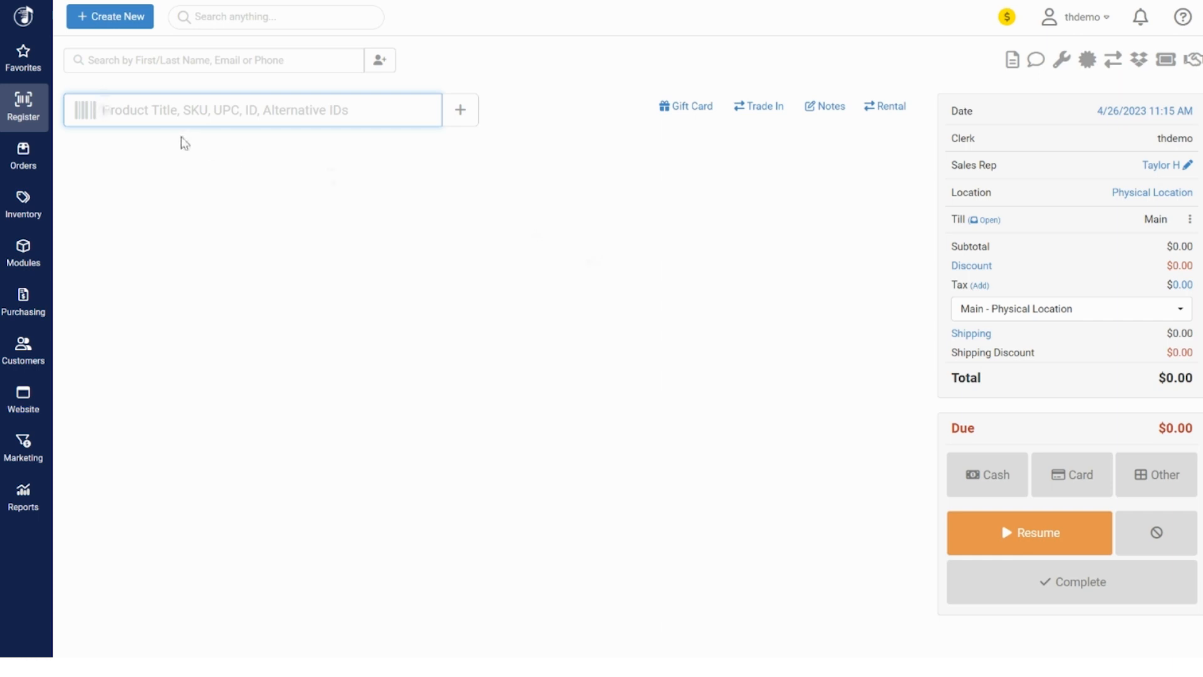
Go to Work Orders under Modules and check which statuses the list is filtered to
click(22, 257)
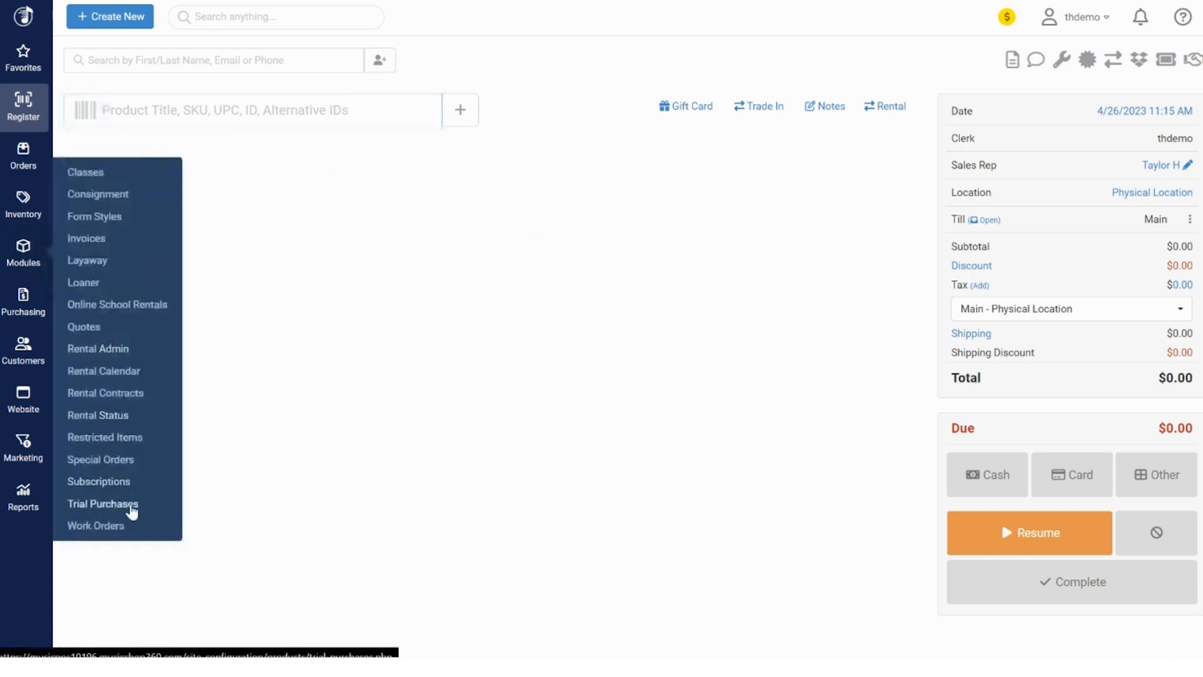
click(97, 525)
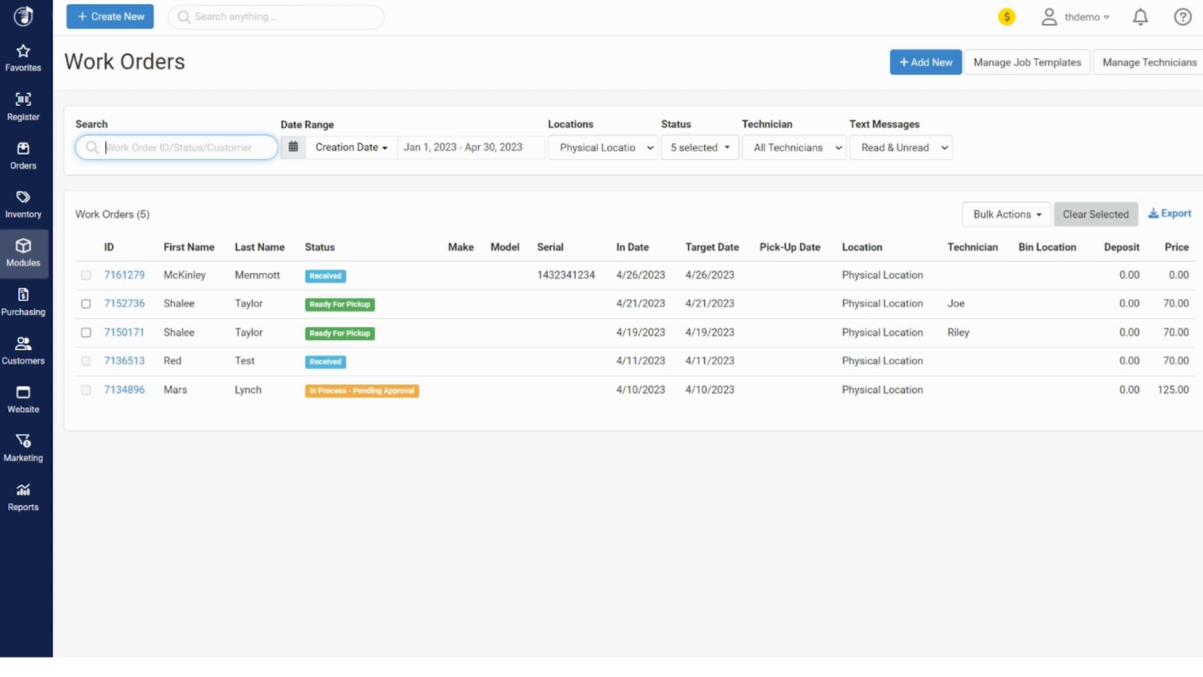
click(683, 150)
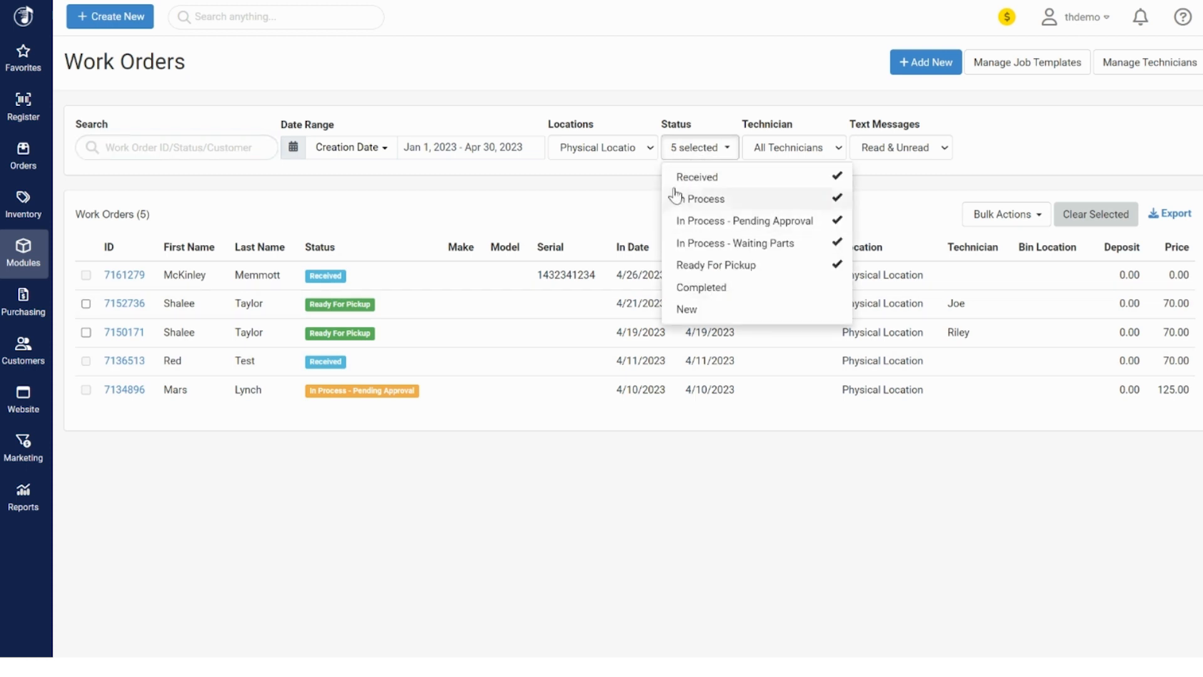
click(617, 85)
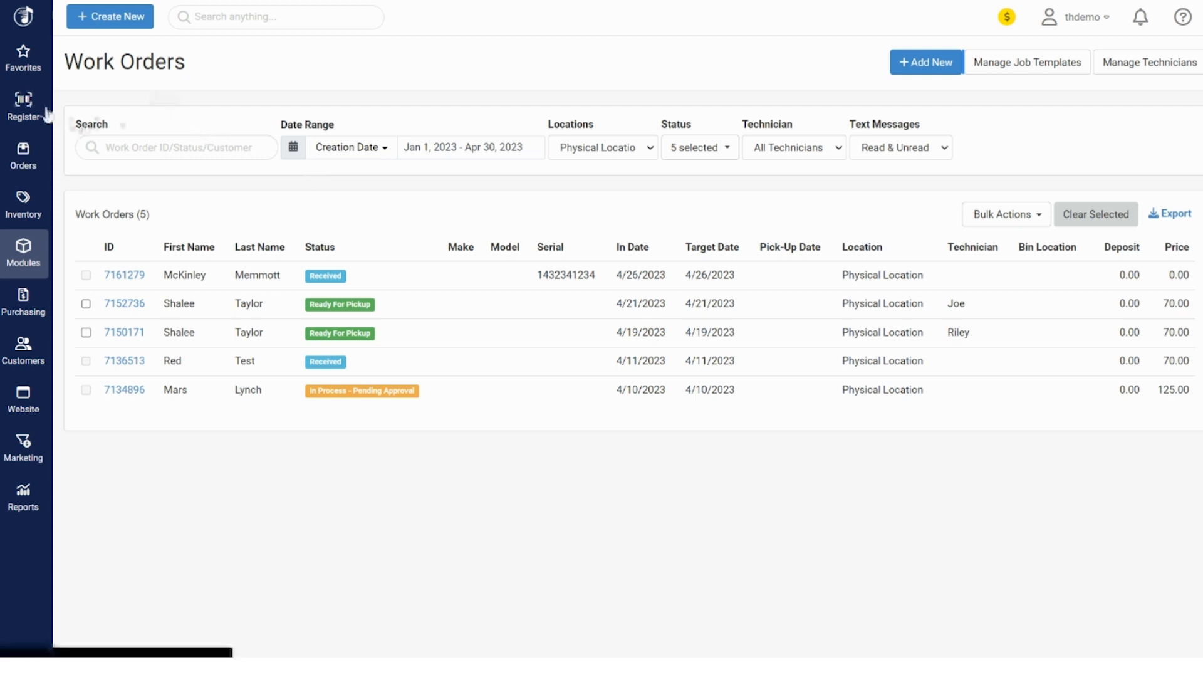
Look over the Create New choices without picking one, then add a new work order
click(122, 17)
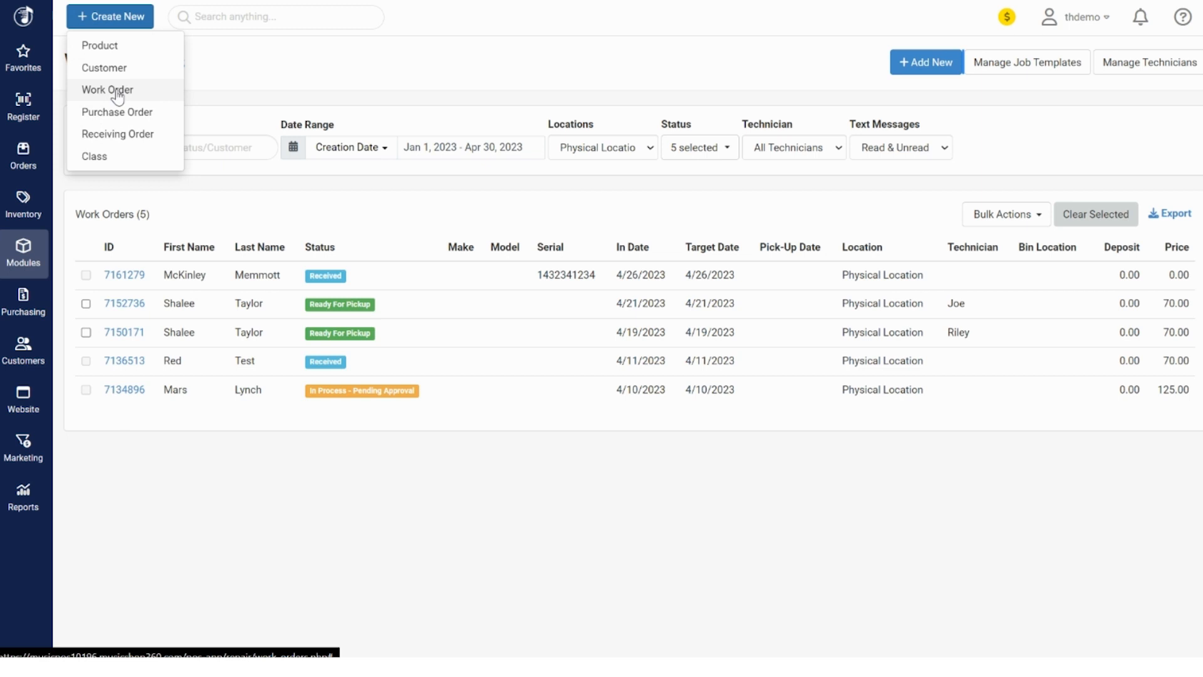
click(322, 66)
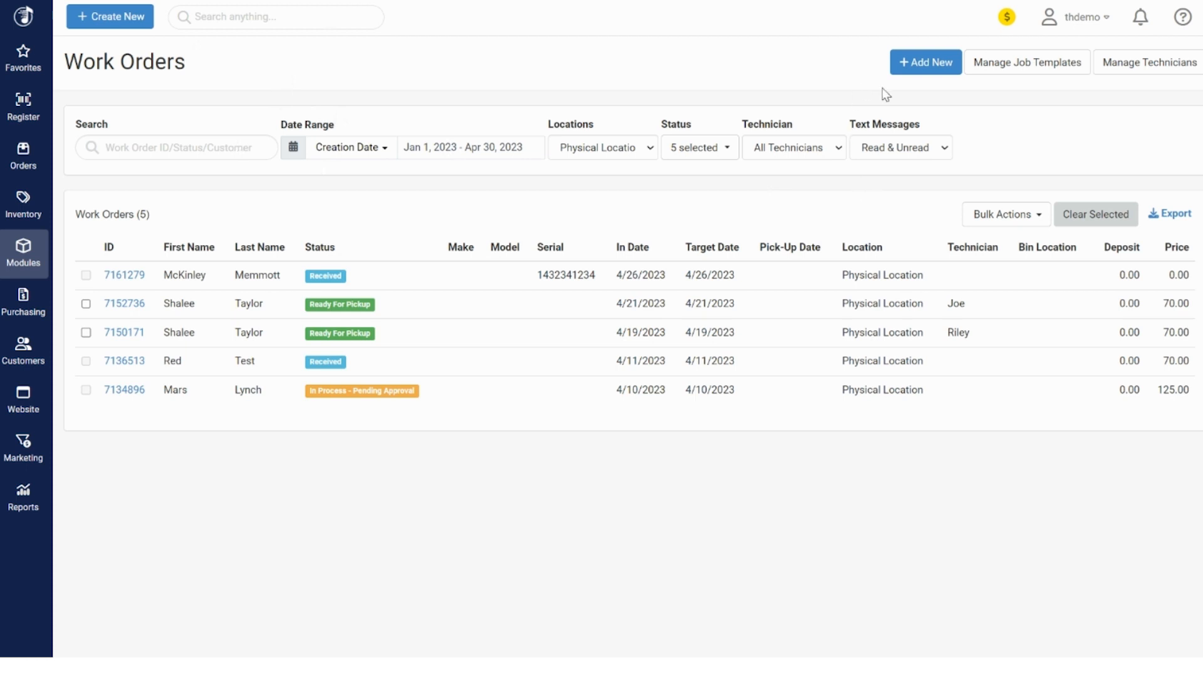
click(917, 72)
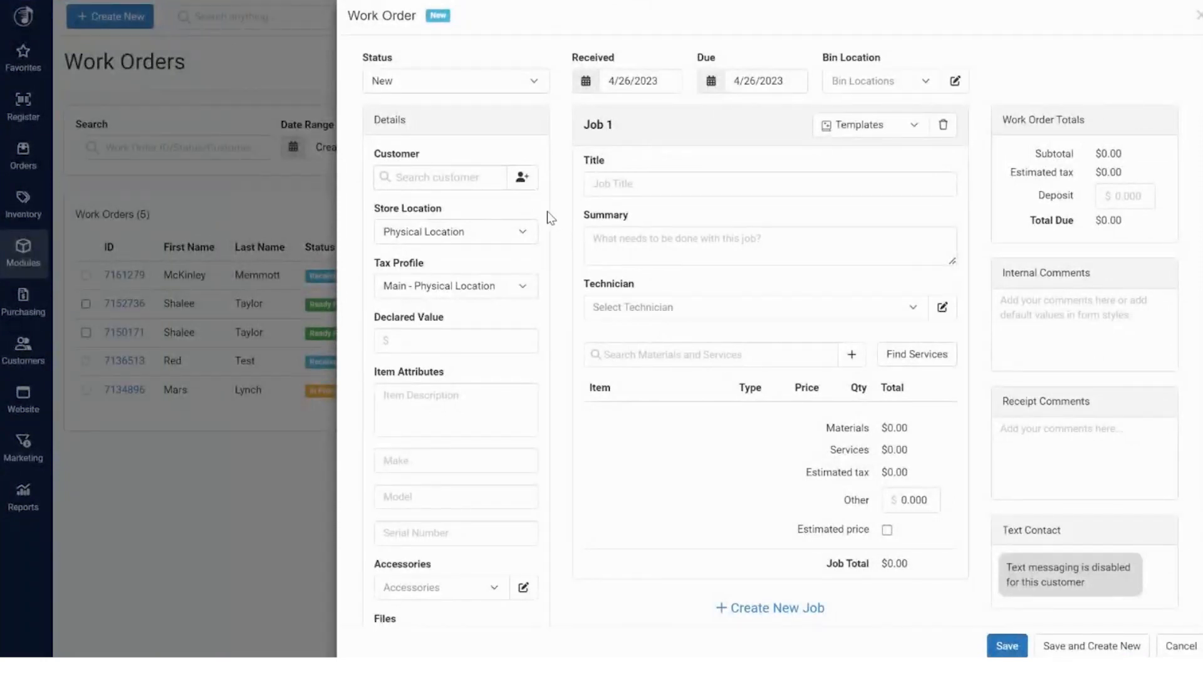
Search for the customer by name, attach them, and open their serial number history
click(468, 178)
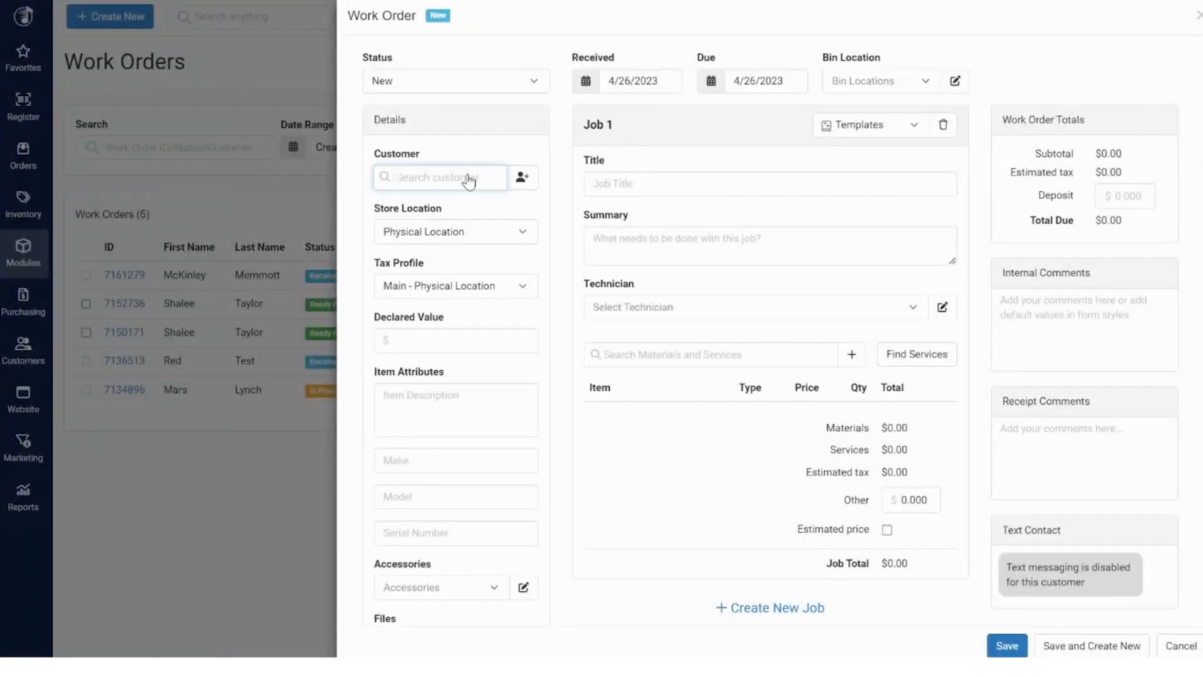
text(mckin)
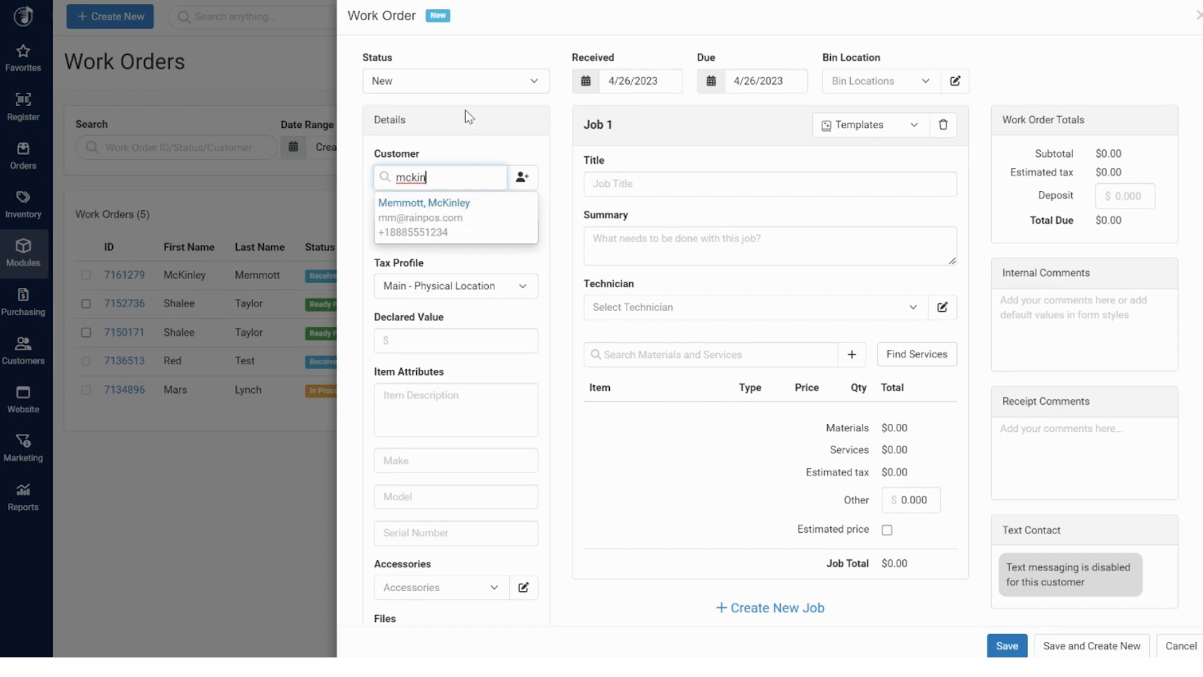
click(456, 208)
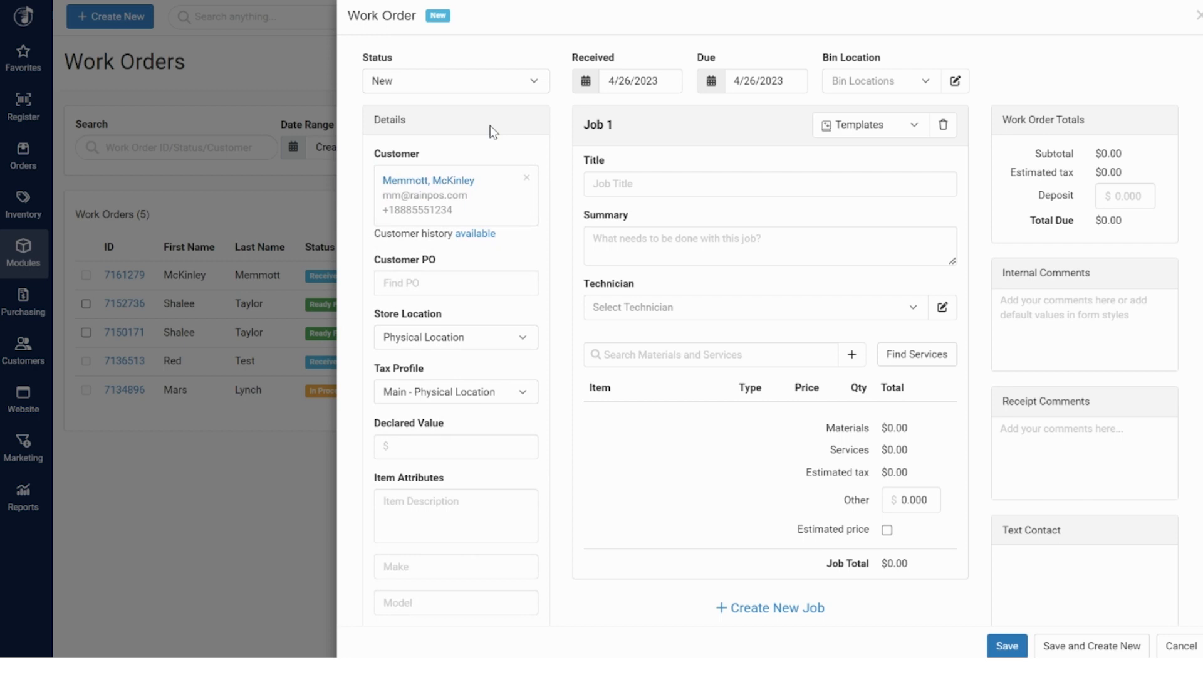
click(477, 238)
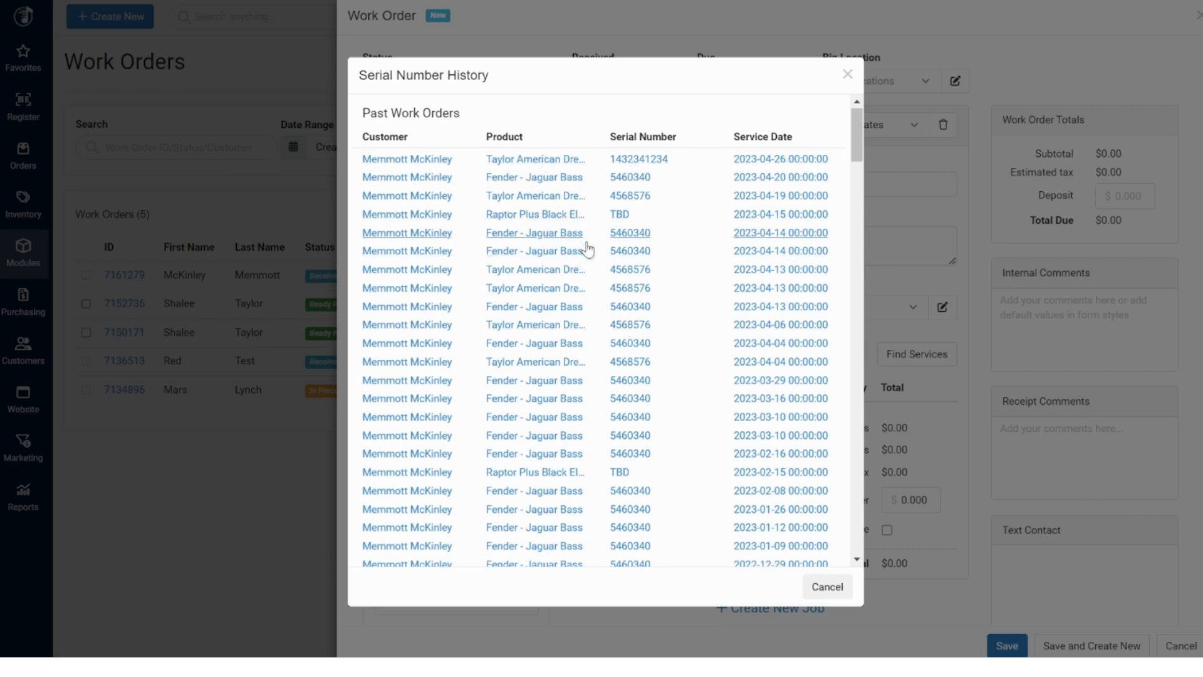
Scroll through the customer's past work orders and purchases, then close the history dialog
scroll(589, 251, down, 15)
scroll(592, 252, down, 20)
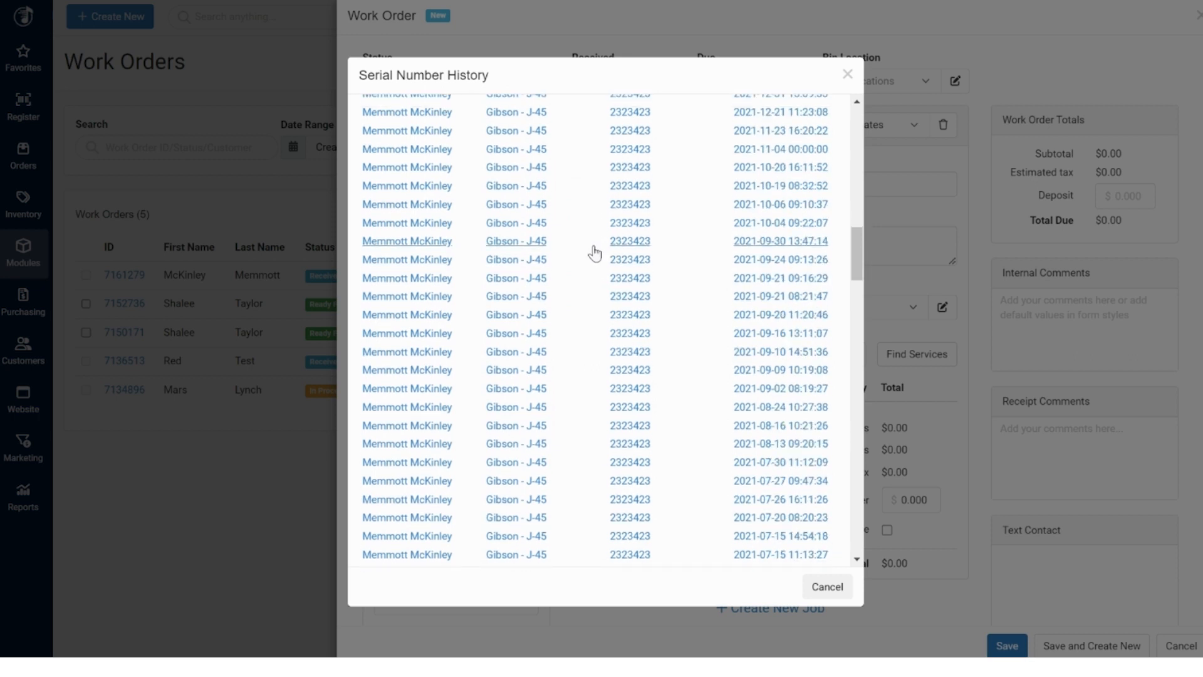
scroll(595, 254, down, 3)
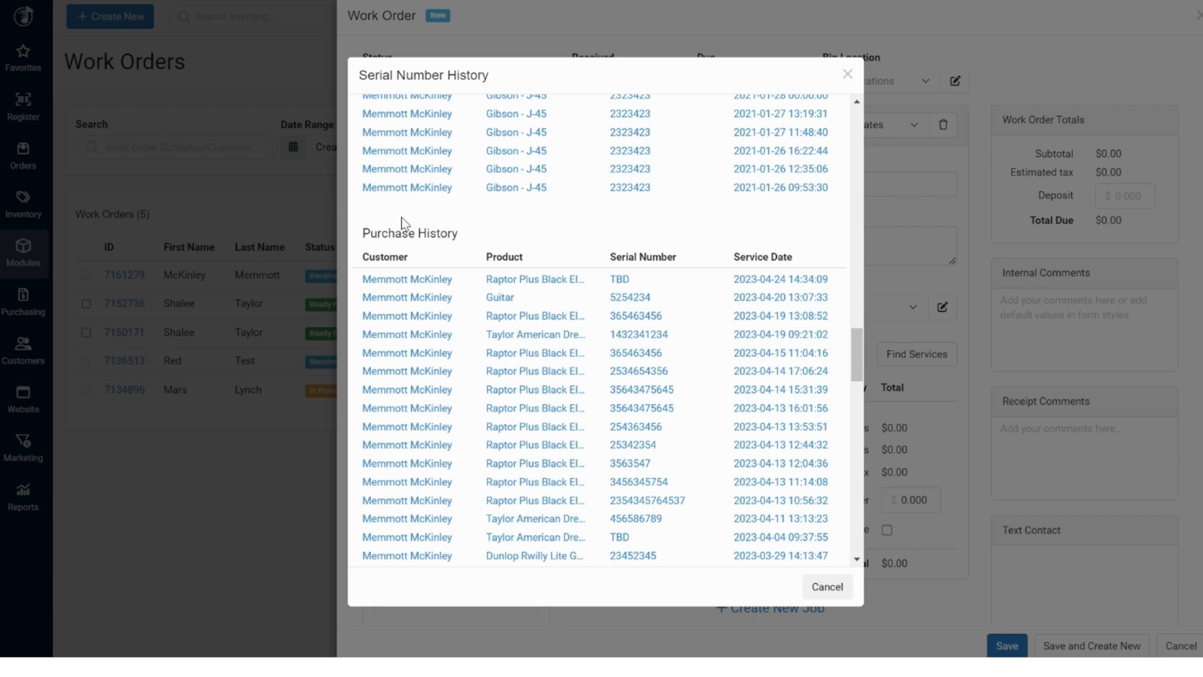
scroll(401, 222, up, 4)
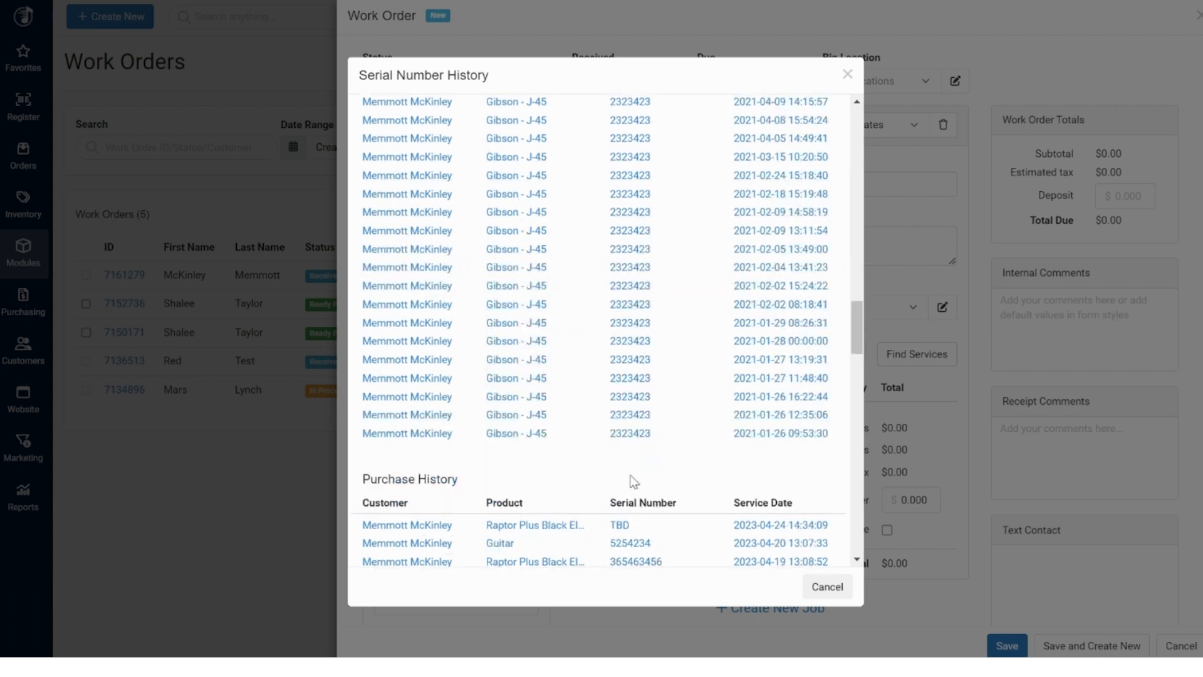
scroll(669, 500, up, 18)
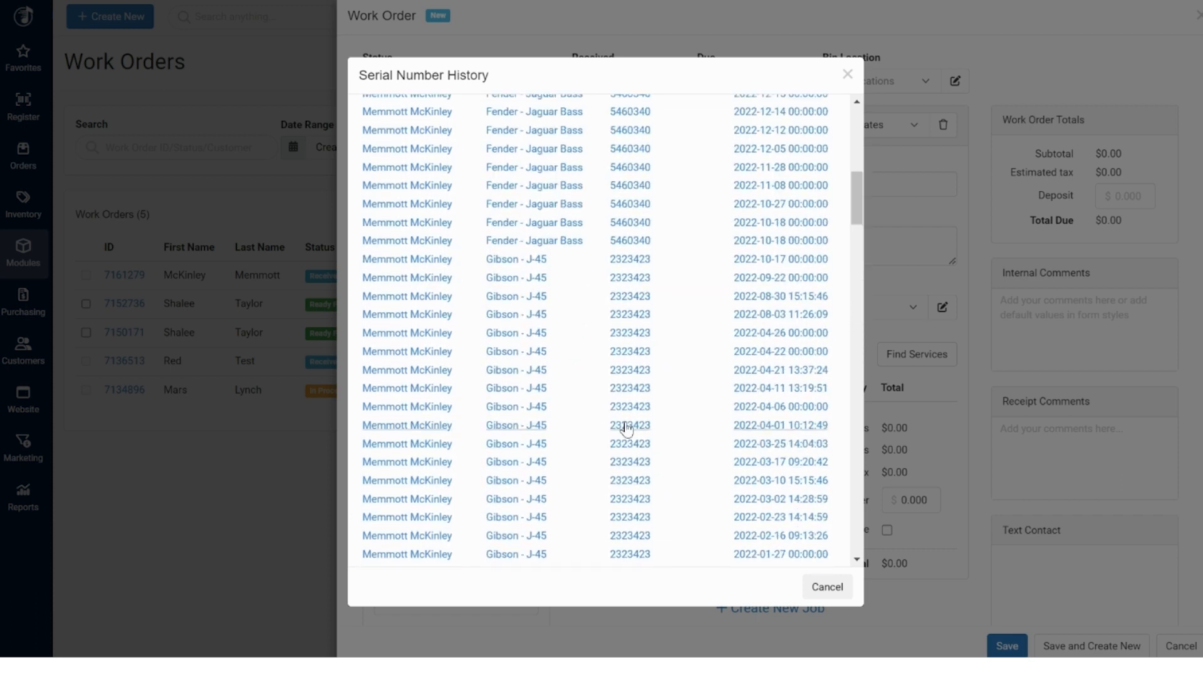
scroll(626, 429, up, 8)
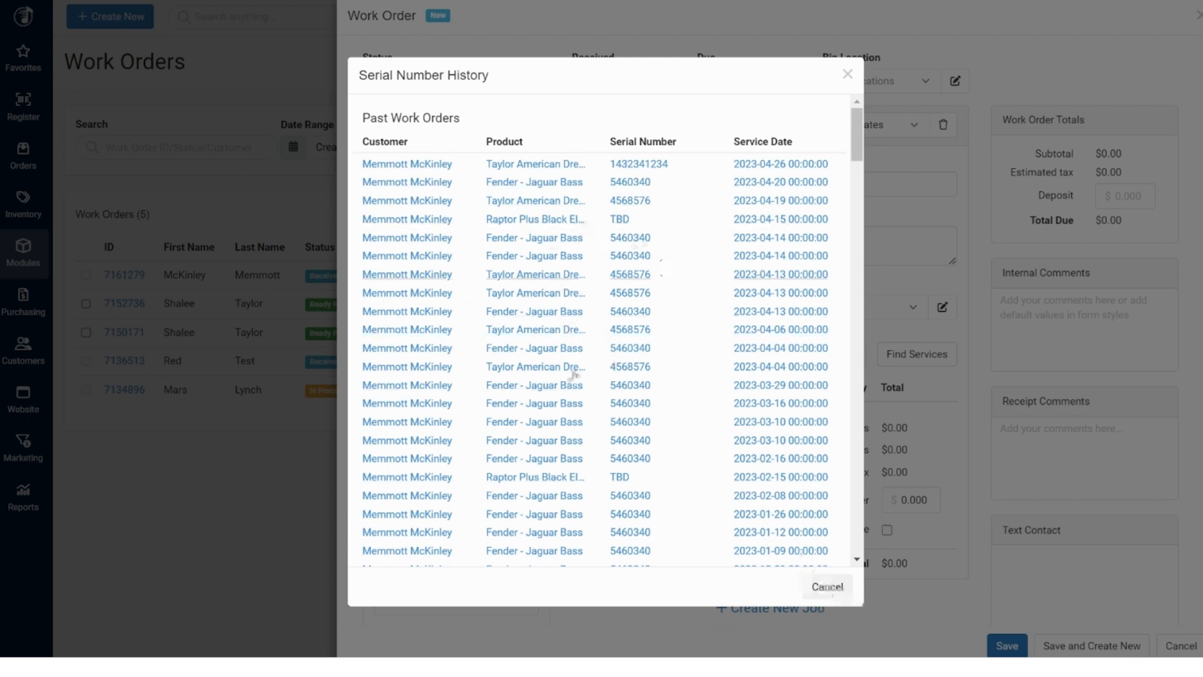
click(825, 589)
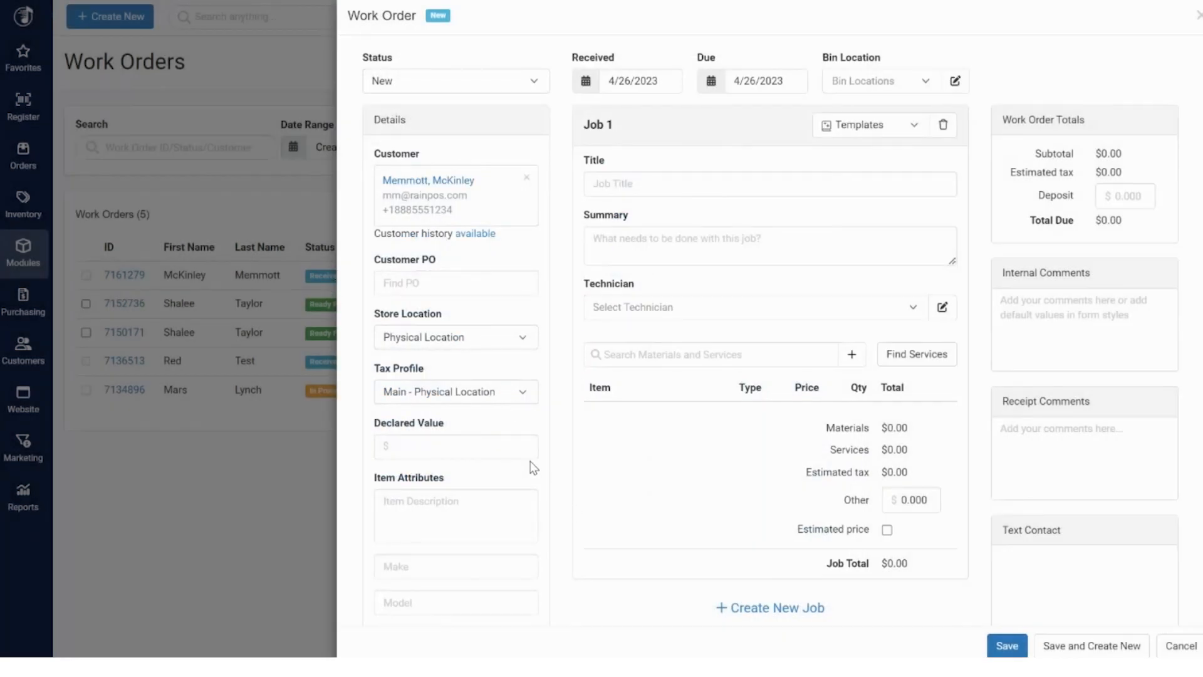
scroll(440, 433, down, 2)
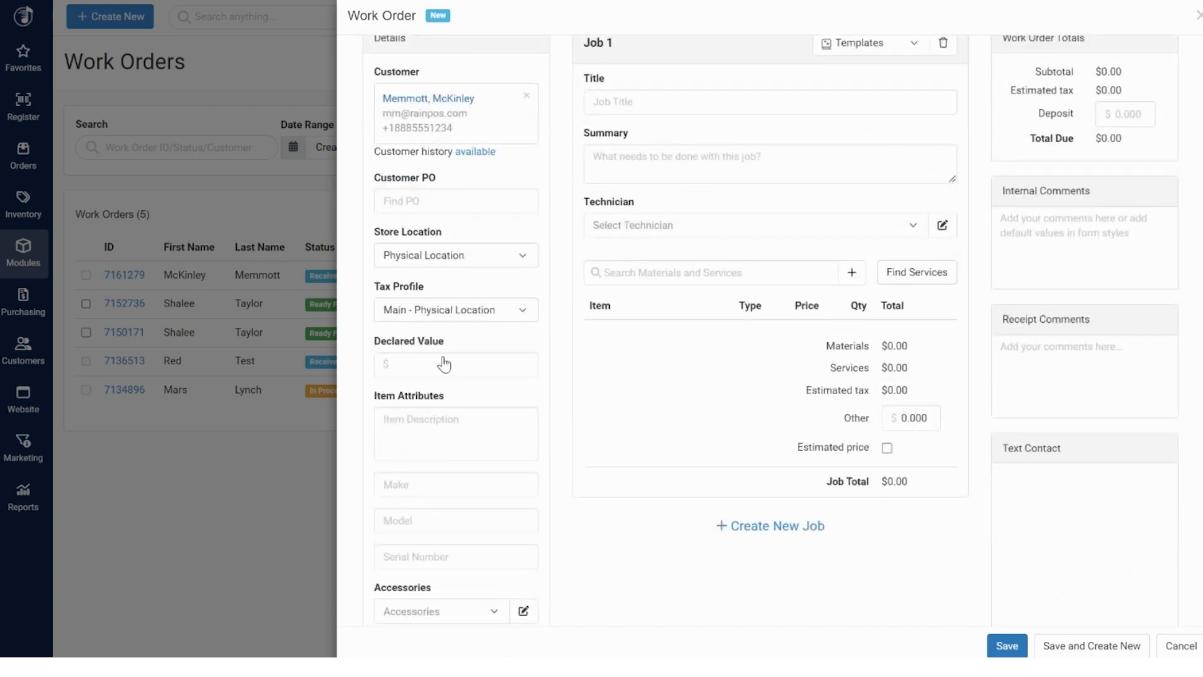
scroll(443, 364, up, 2)
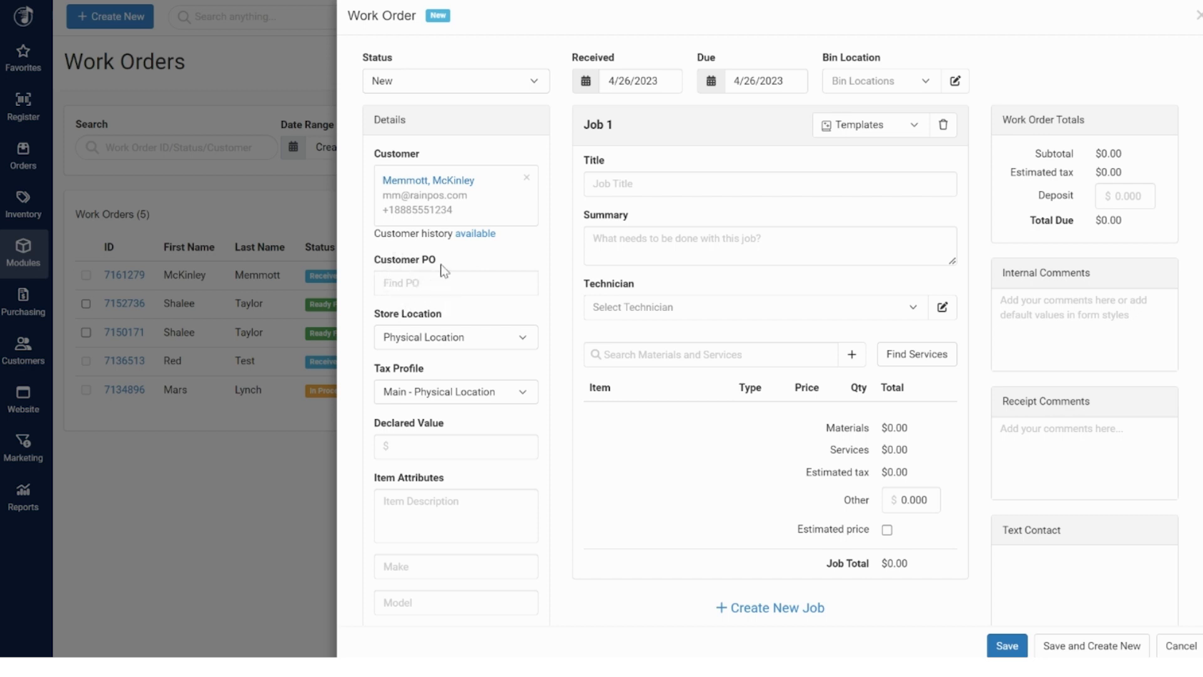
scroll(442, 269, down, 3)
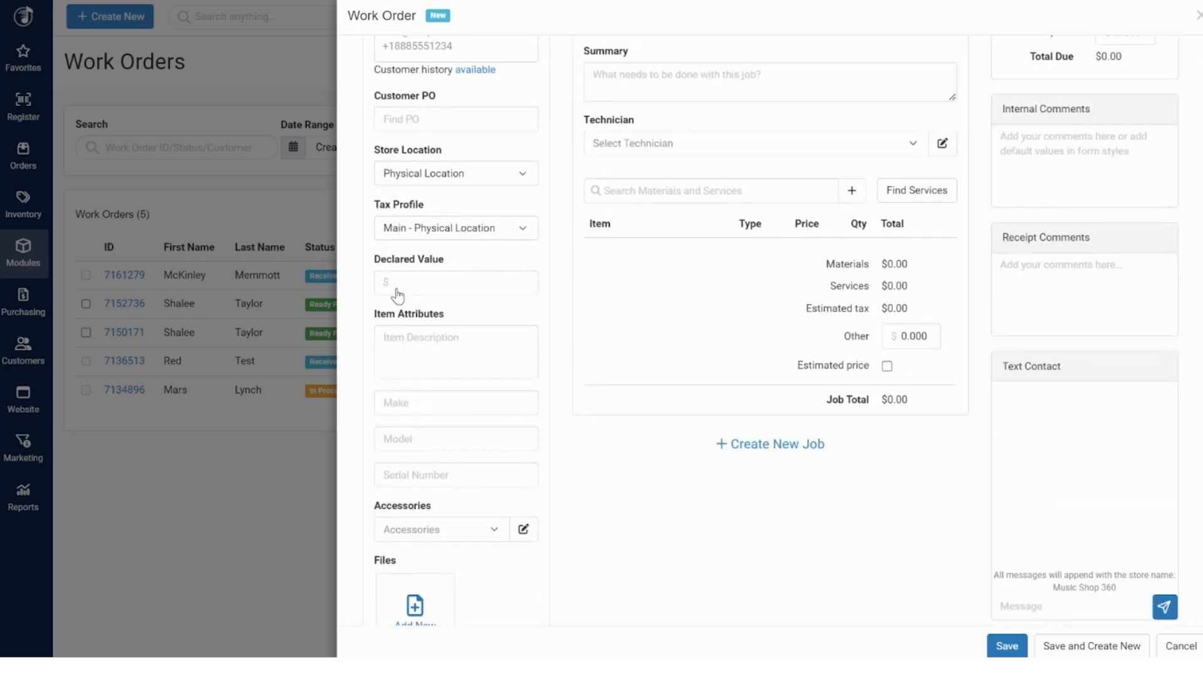
click(434, 340)
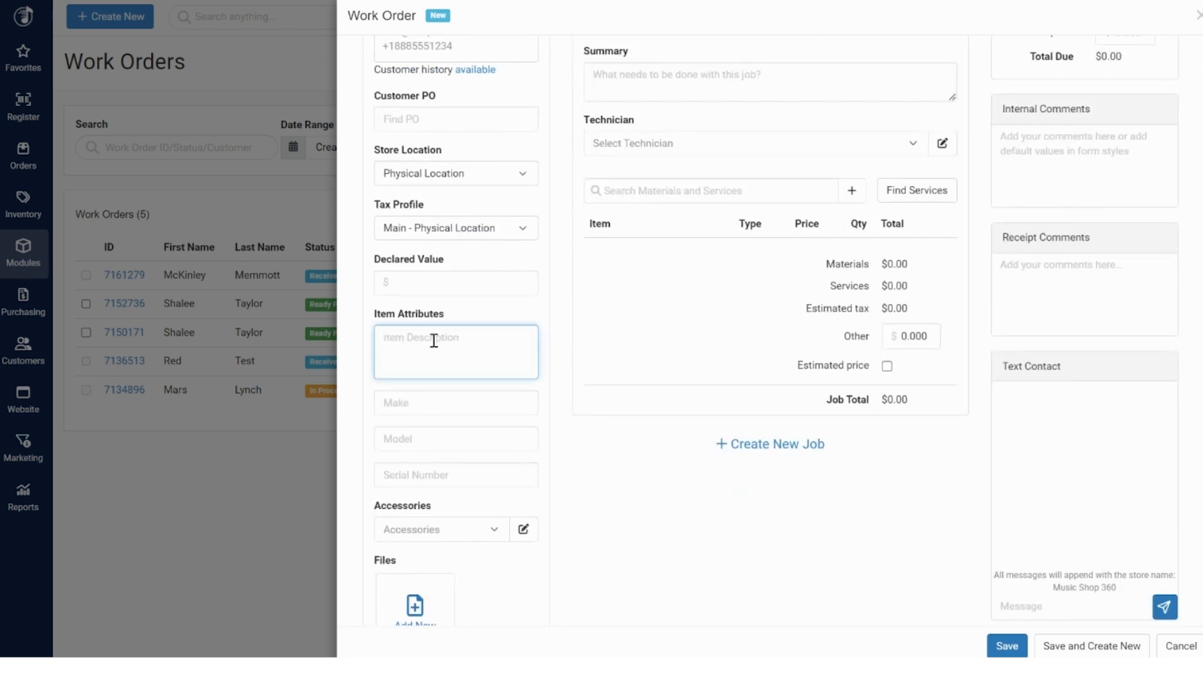
click(446, 411)
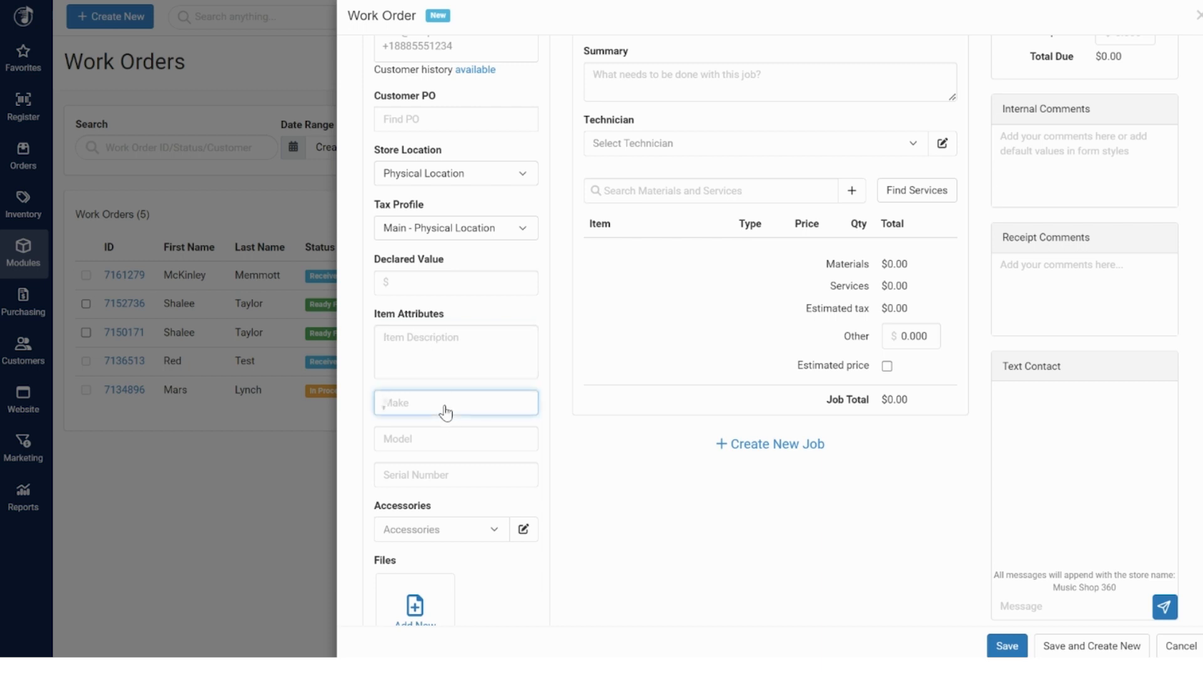
text(Teton)
key(Tab)
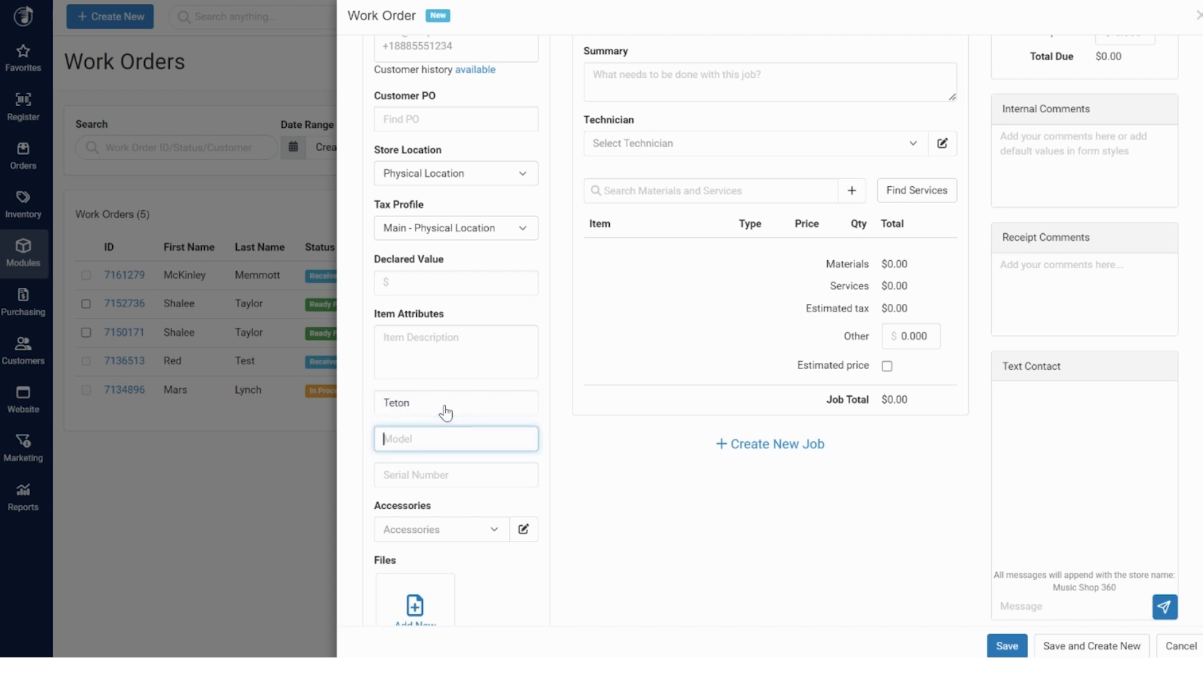
text(10 Anniversary)
click(488, 478)
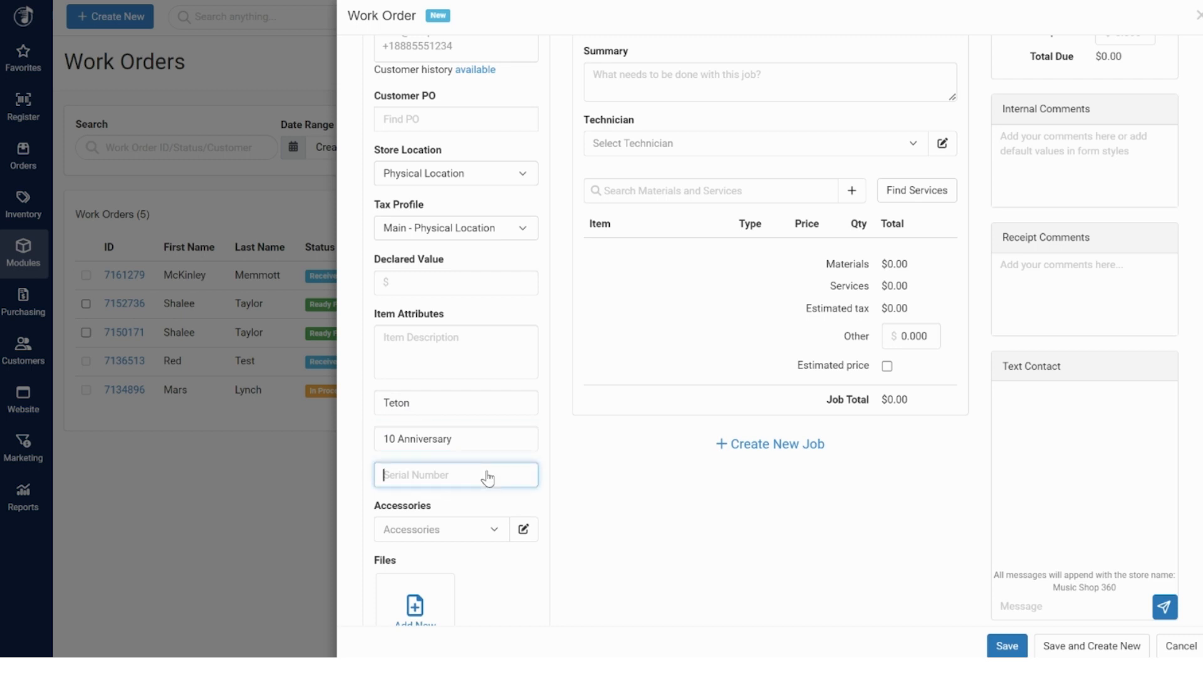
text(123456781234)
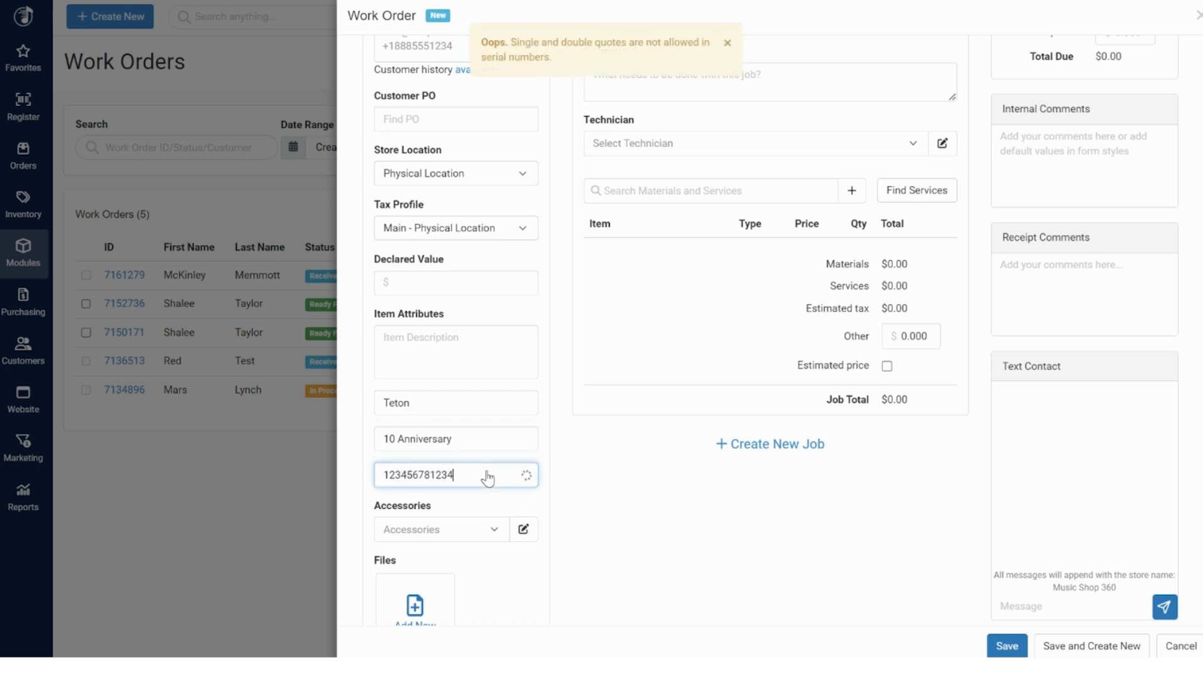
scroll(488, 478, down, 2)
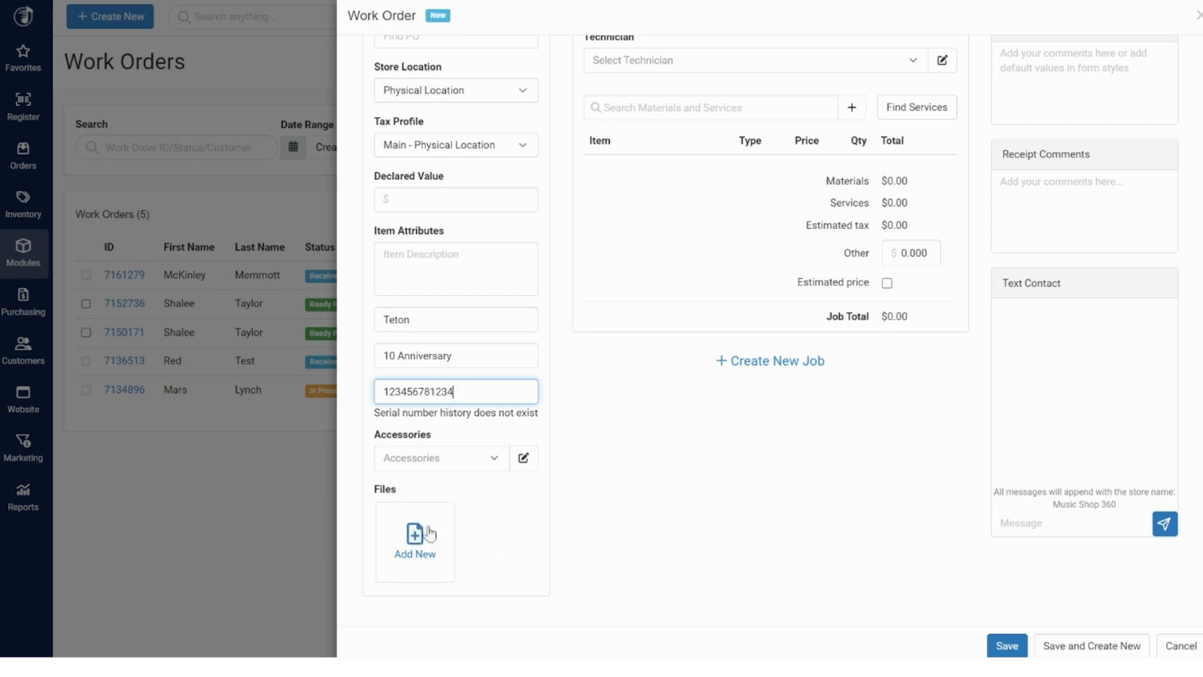
scroll(465, 536, up, 4)
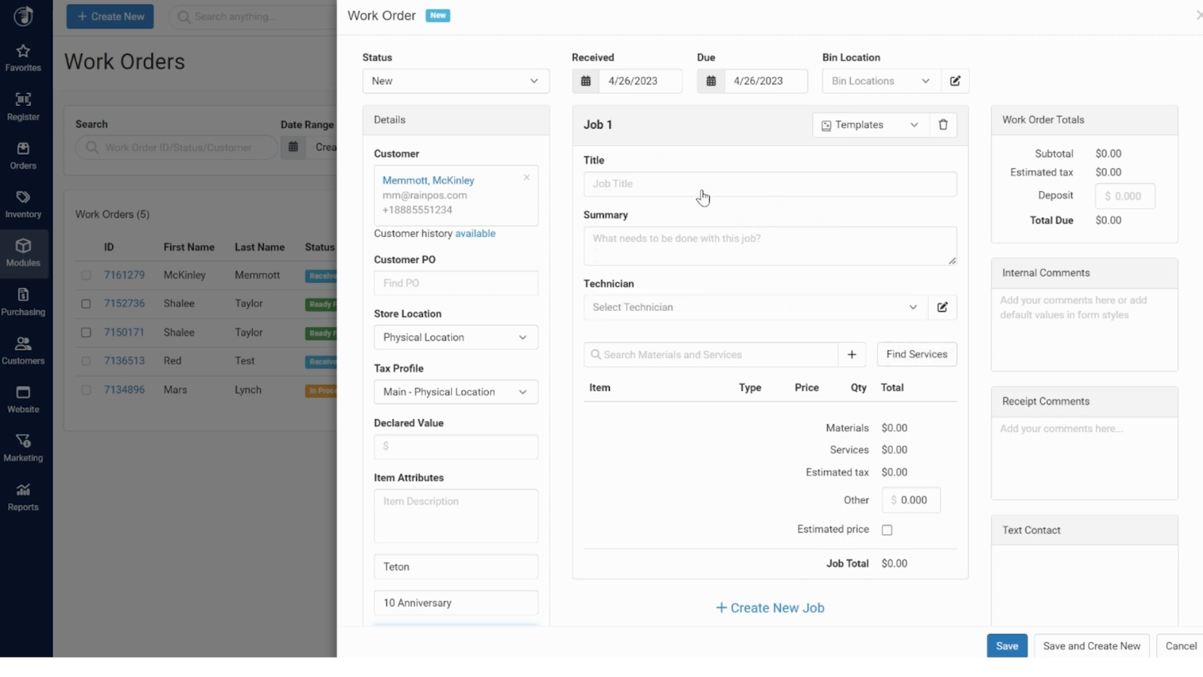
scroll(704, 198, down, 1)
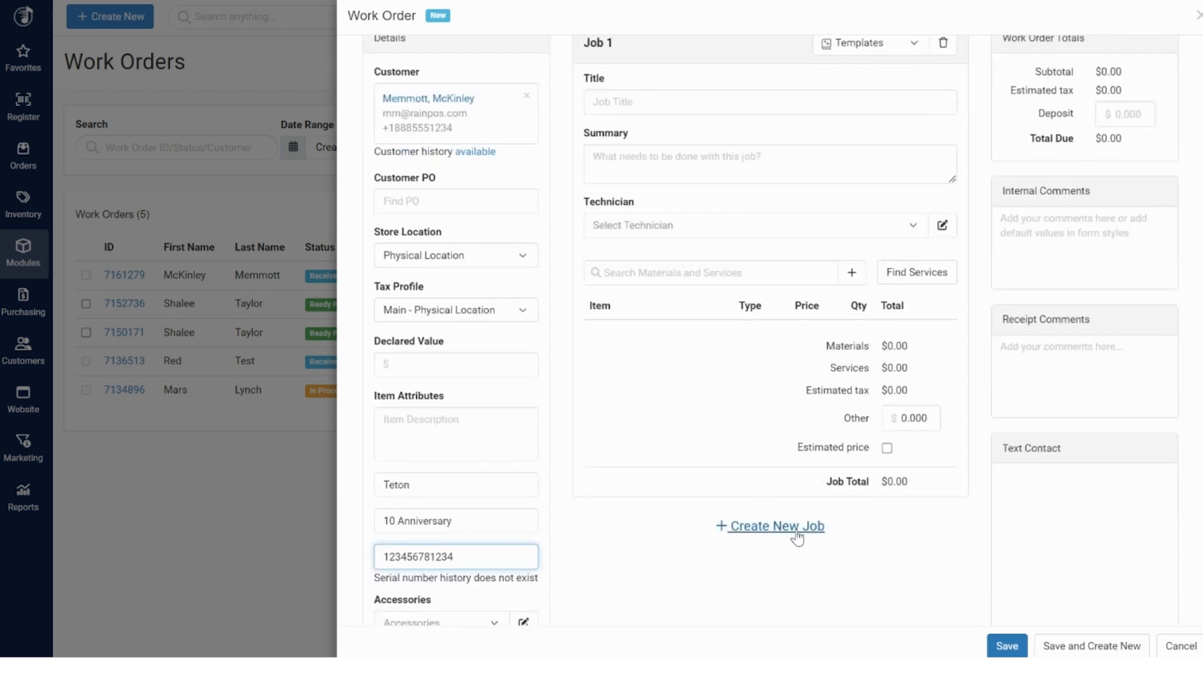
scroll(796, 536, up, 1)
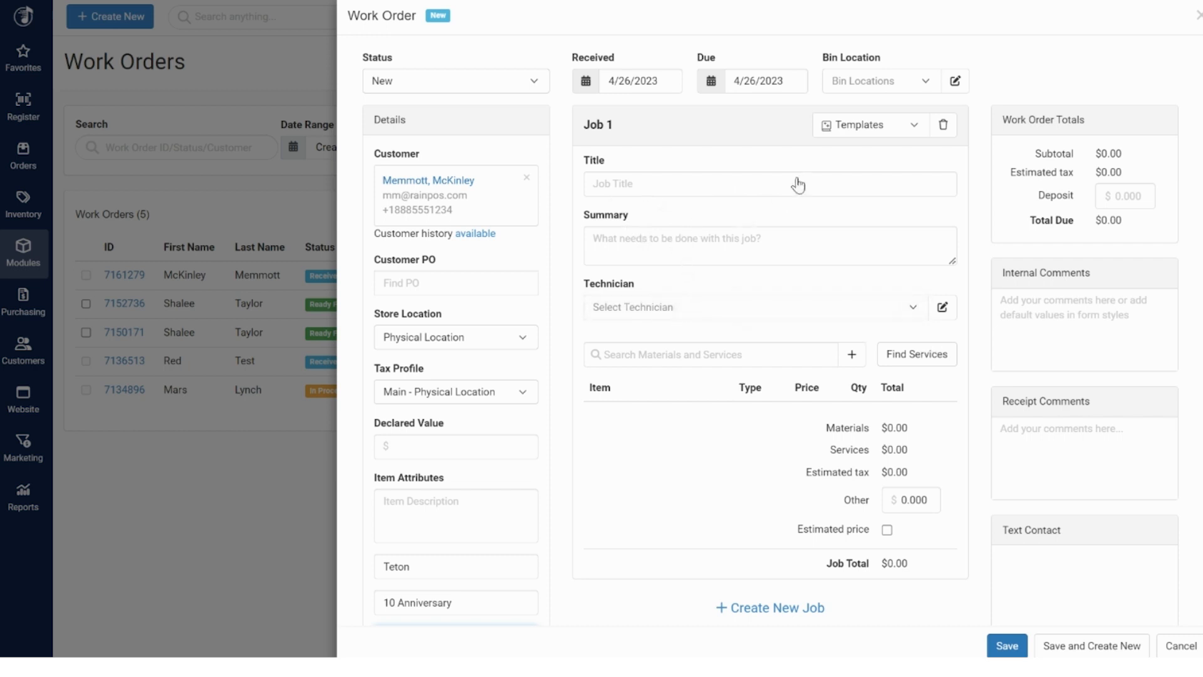
click(877, 136)
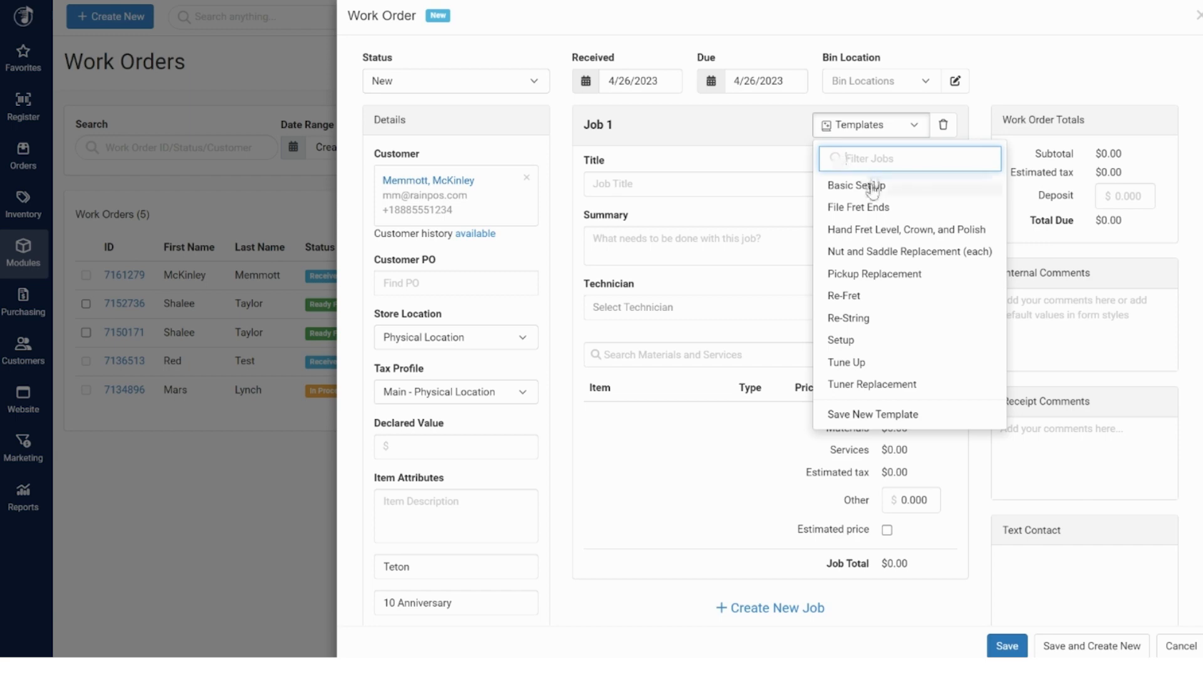
click(871, 184)
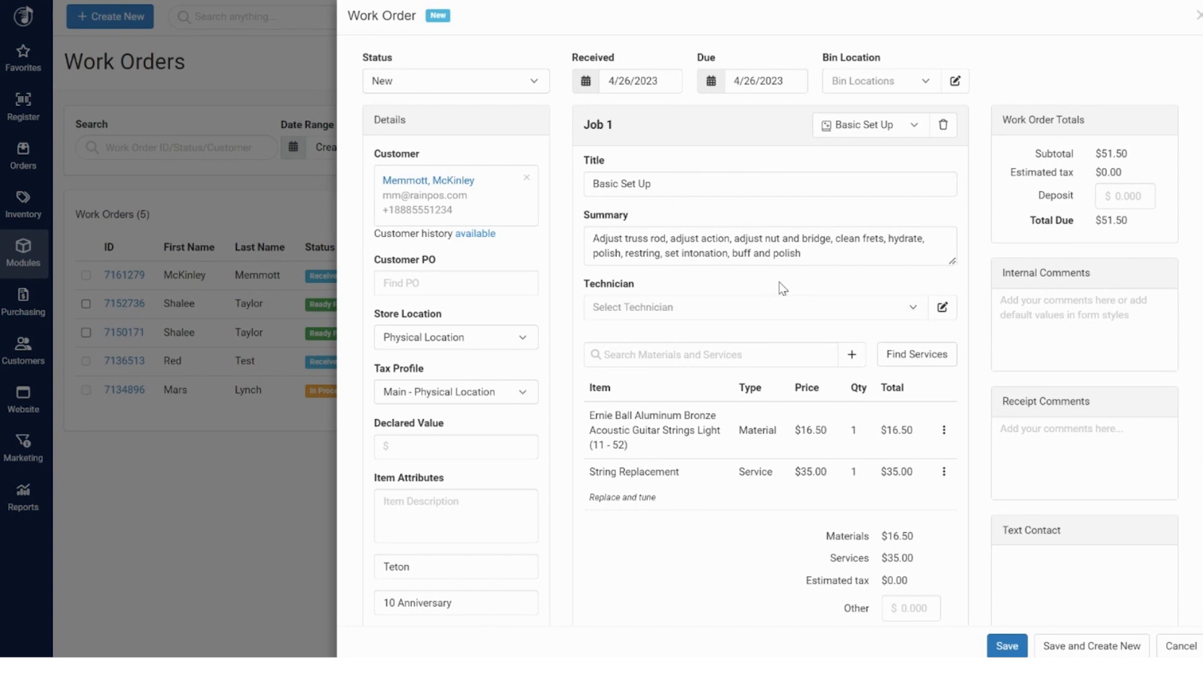
scroll(780, 286, down, 3)
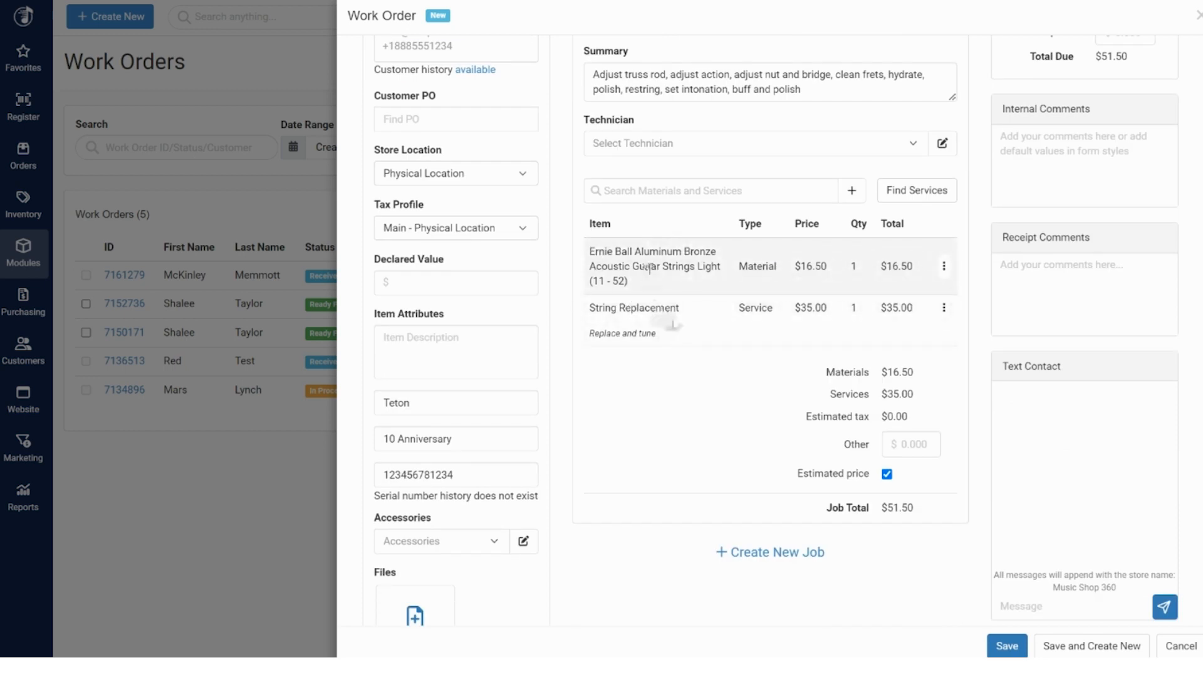
scroll(705, 320, up, 1)
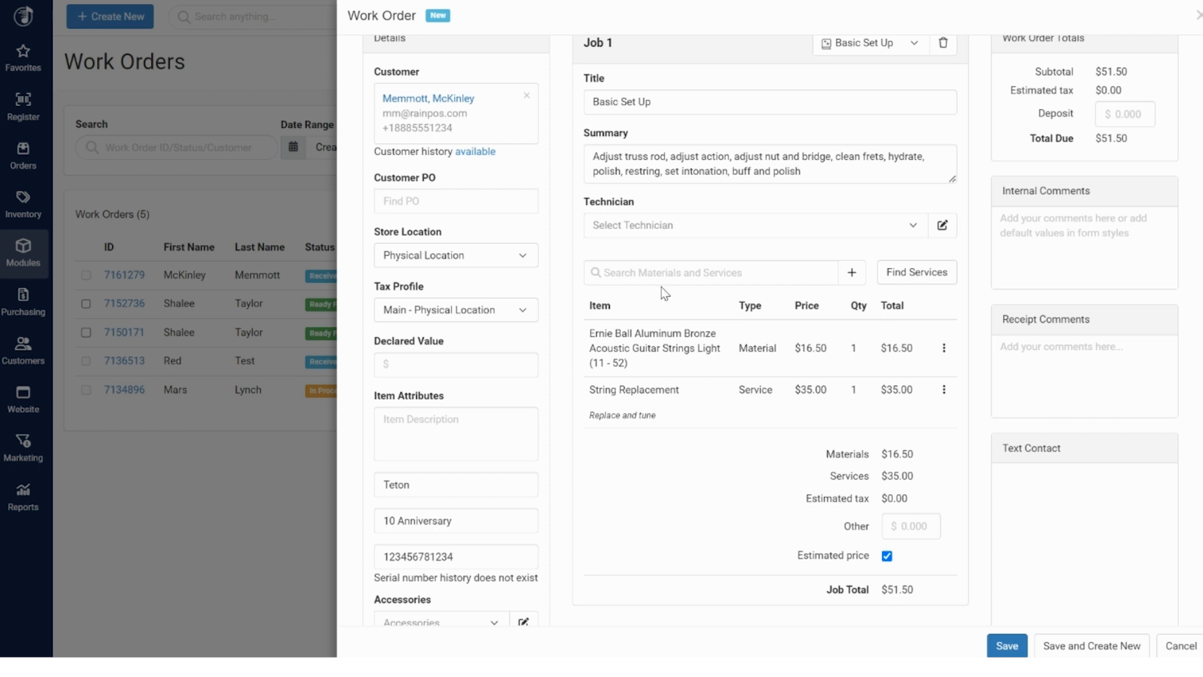
scroll(589, 139, up, 2)
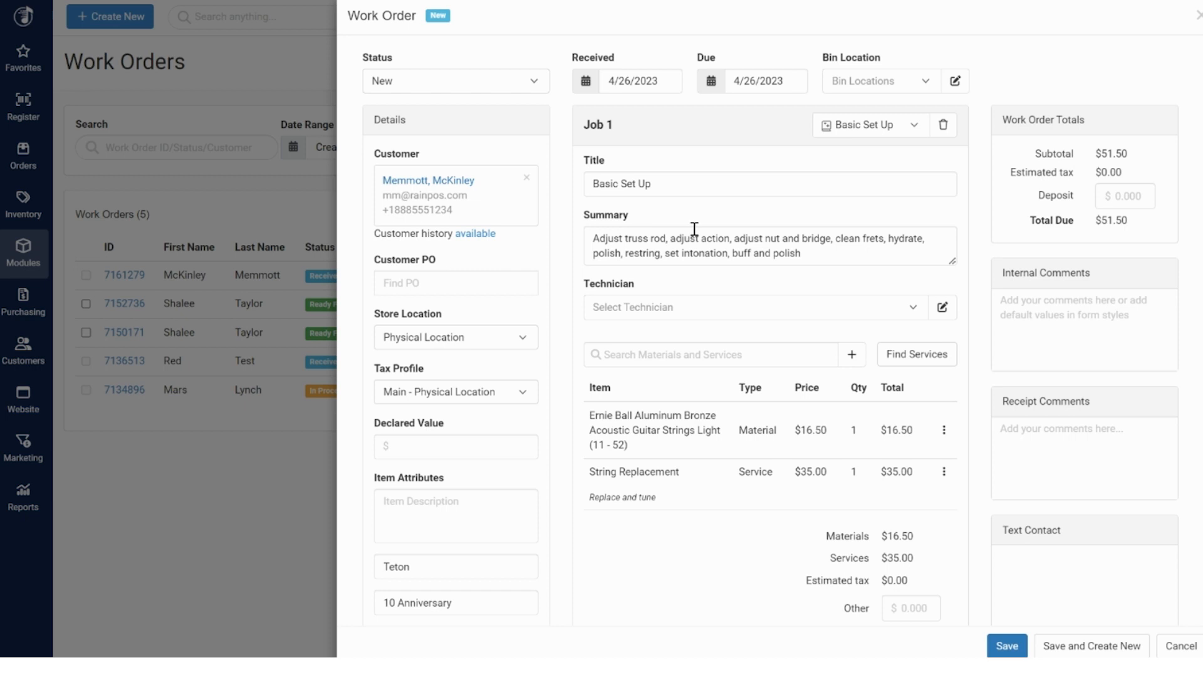
click(943, 430)
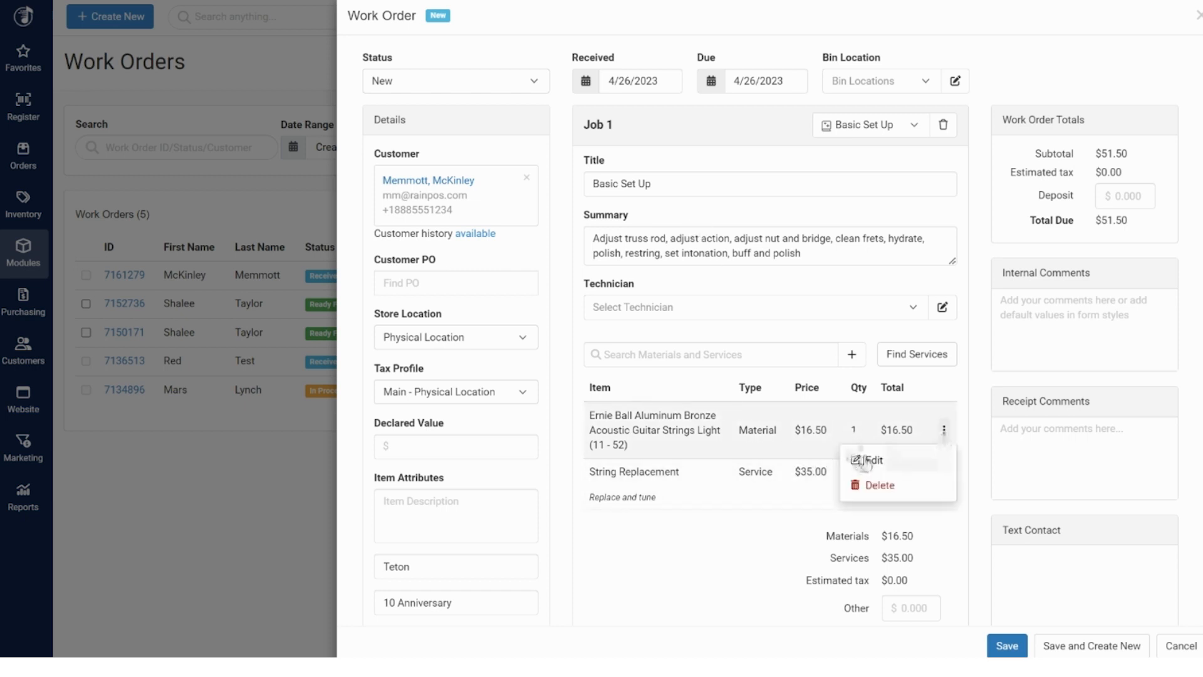
click(740, 338)
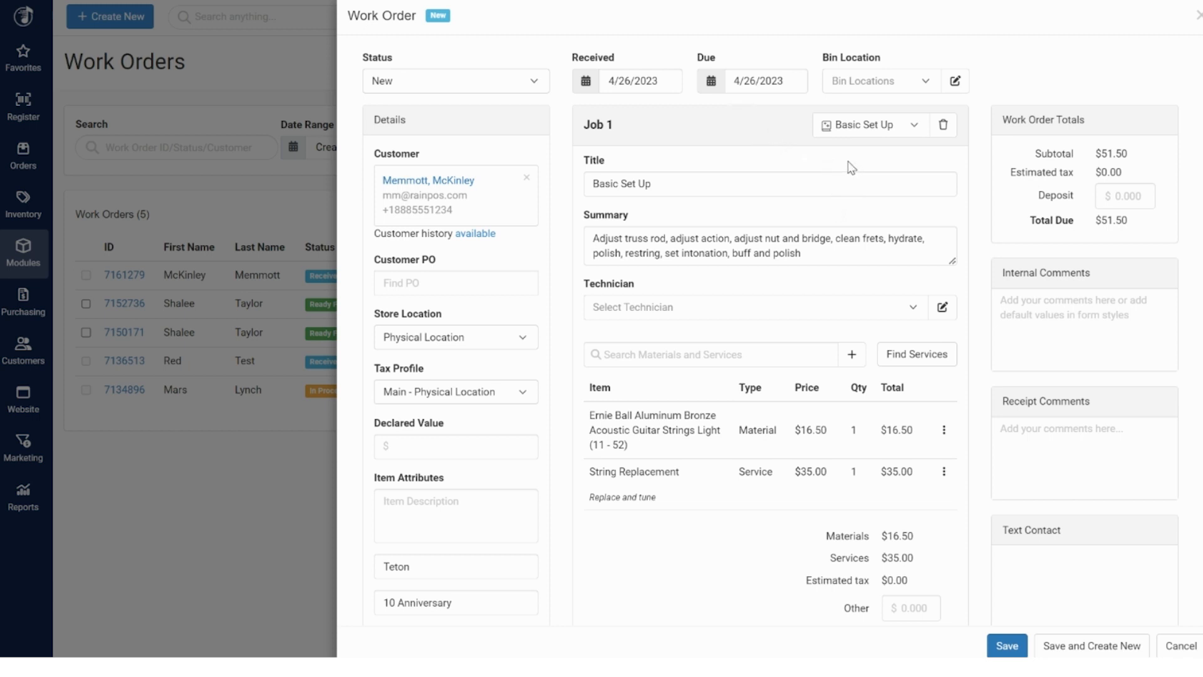
scroll(736, 191, down, 4)
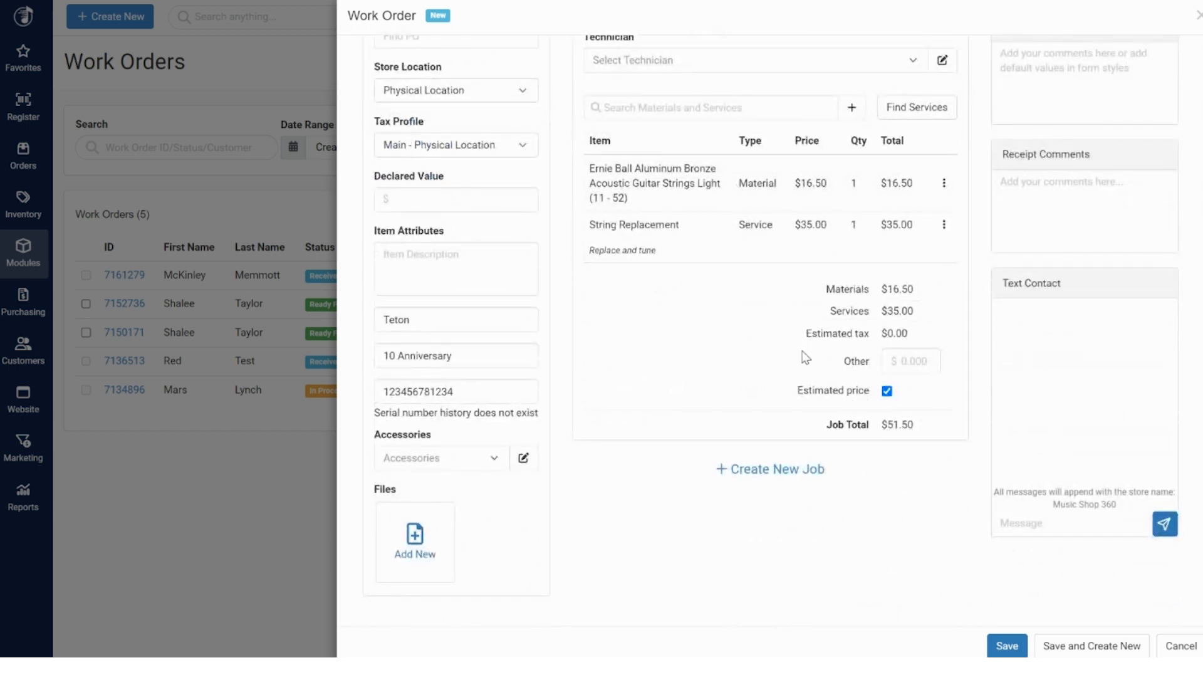
scroll(800, 352, up, 1)
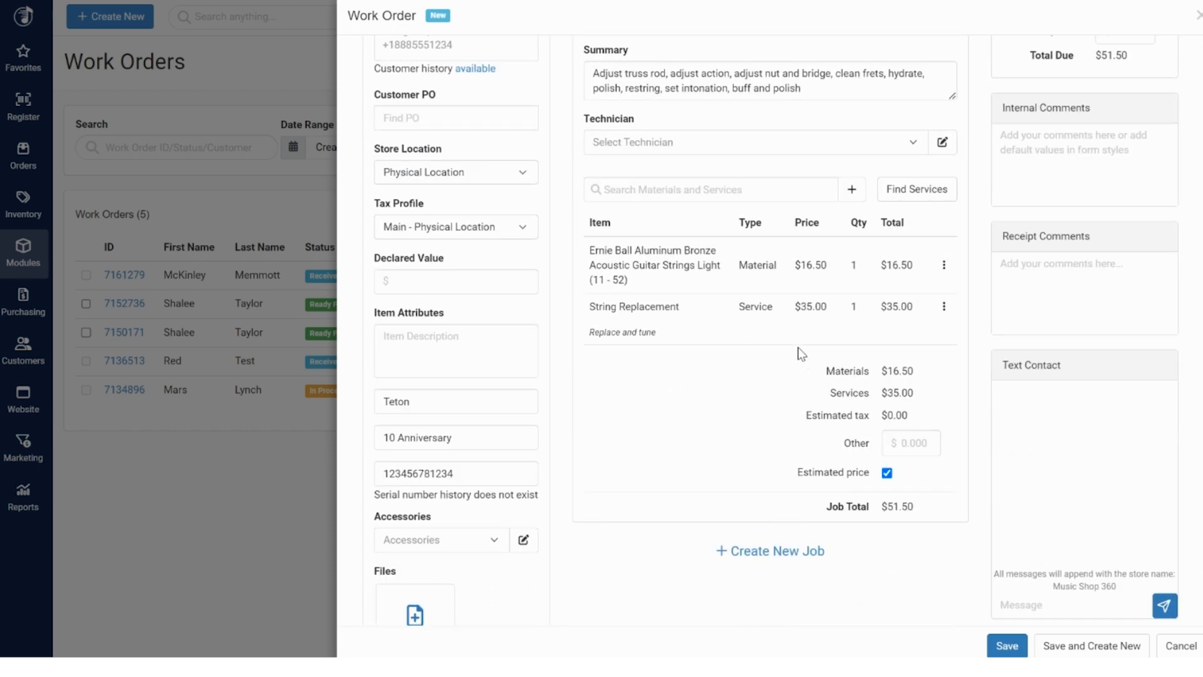
scroll(800, 352, up, 3)
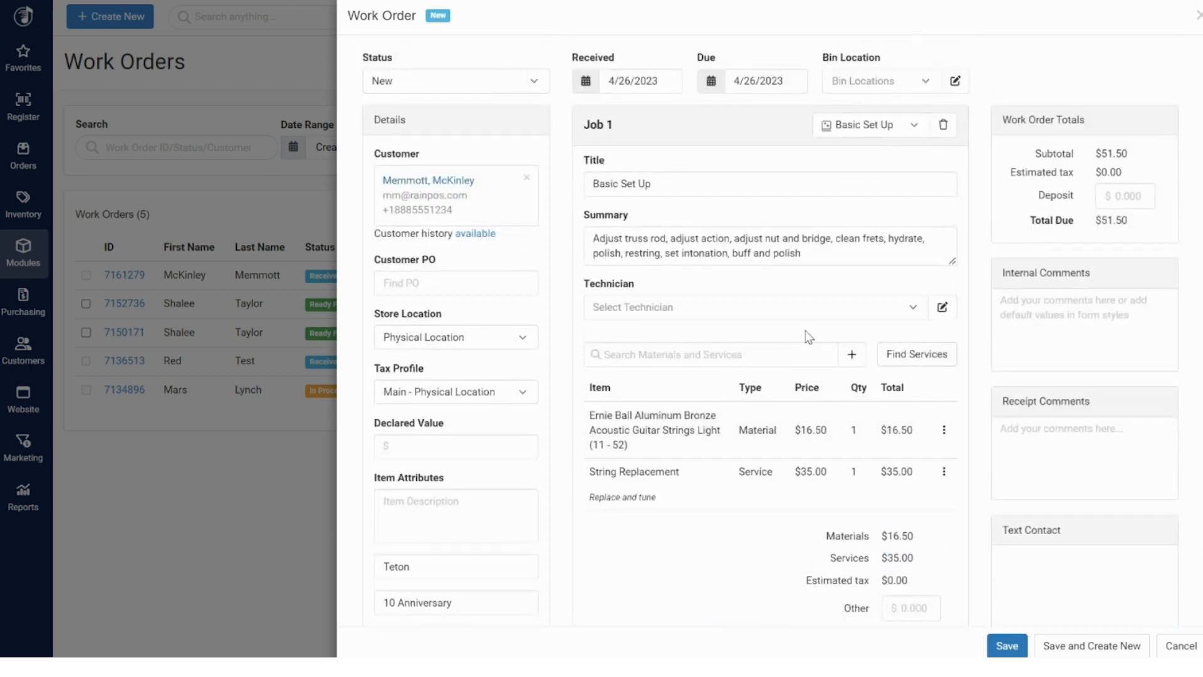
click(1066, 345)
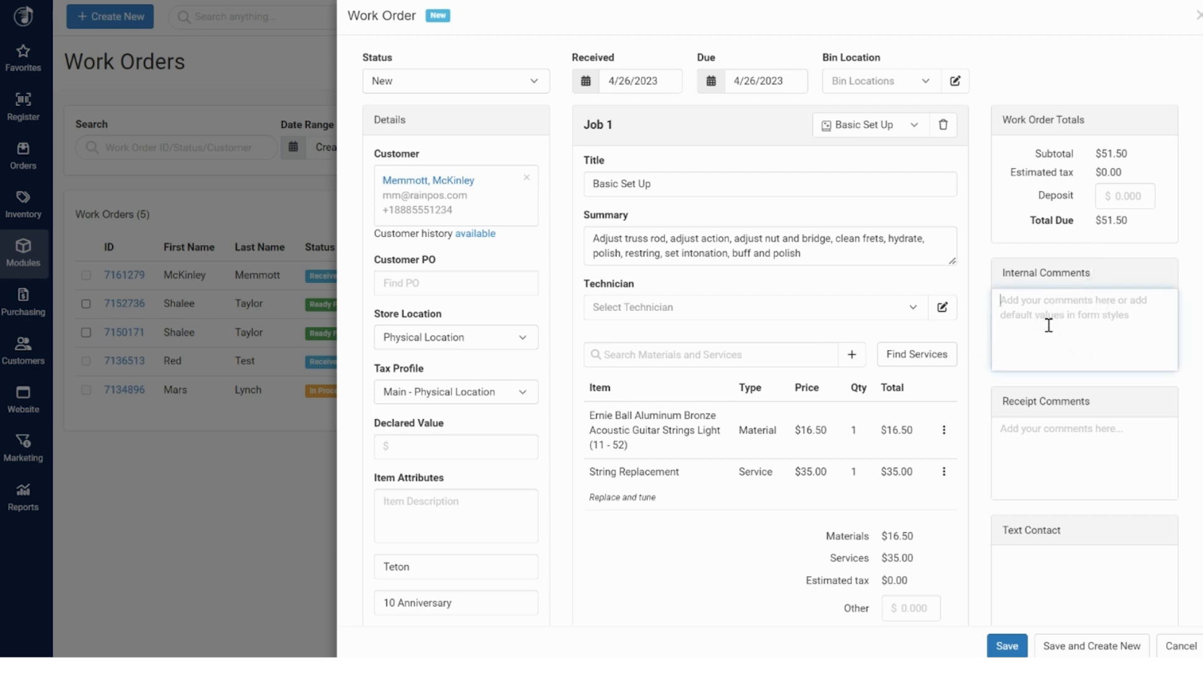
scroll(1065, 366, down, 1)
click(1054, 376)
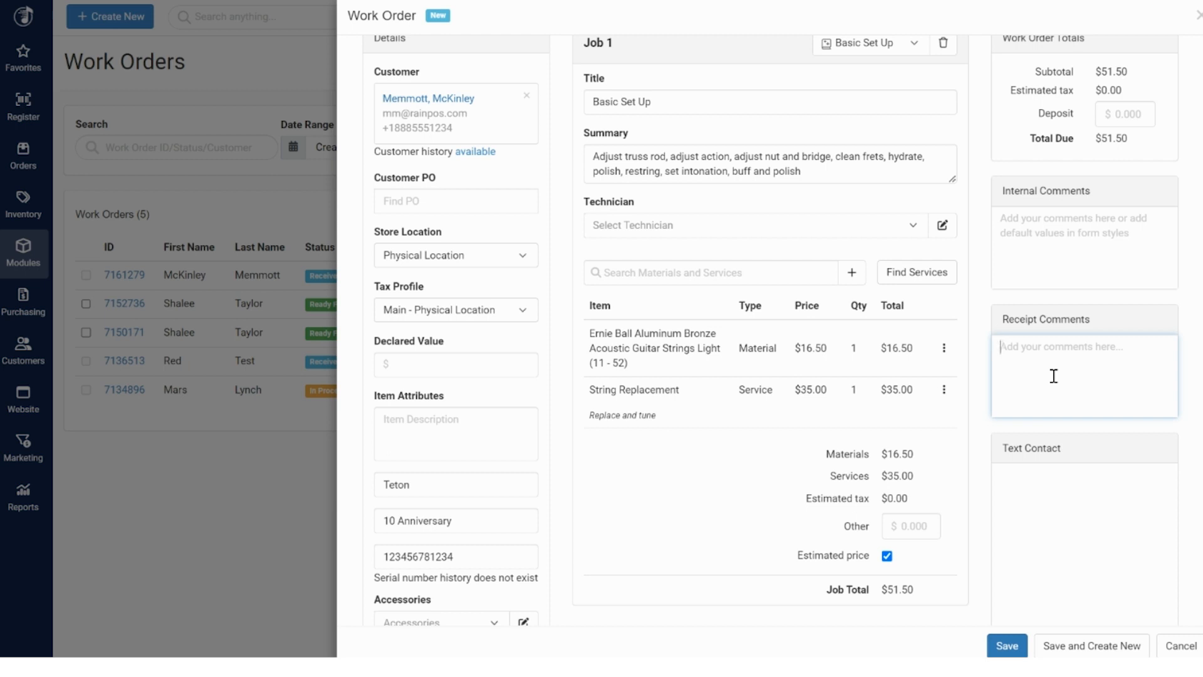
scroll(1053, 376, down, 3)
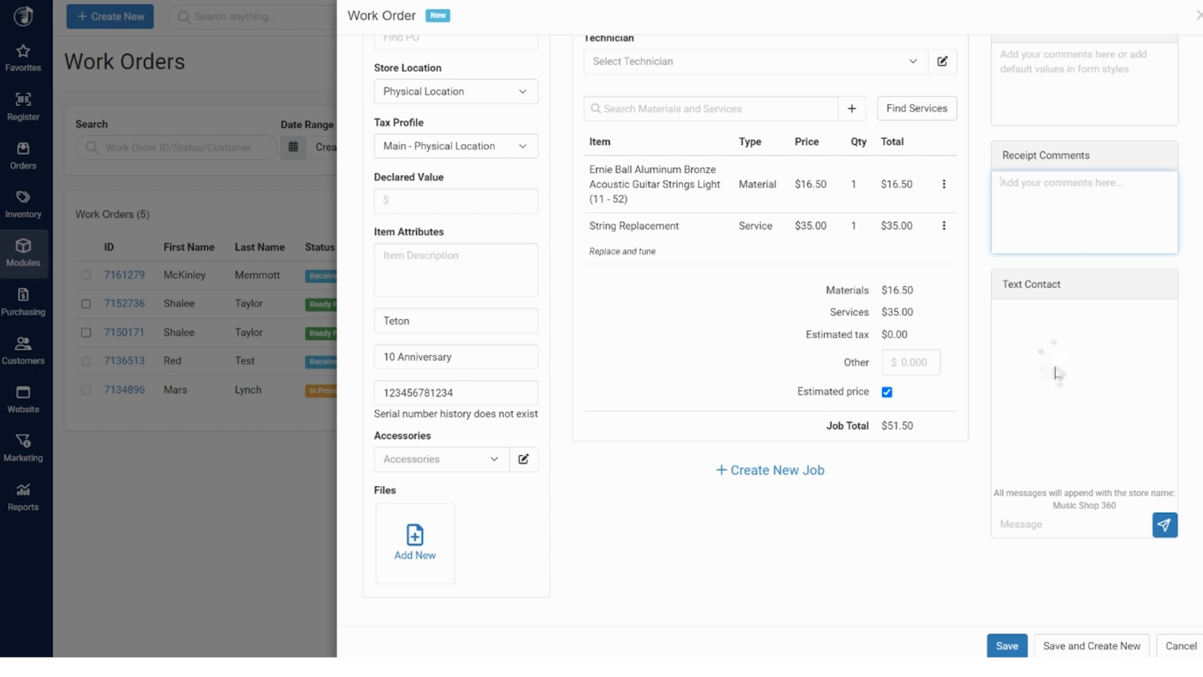
scroll(1057, 373, up, 3)
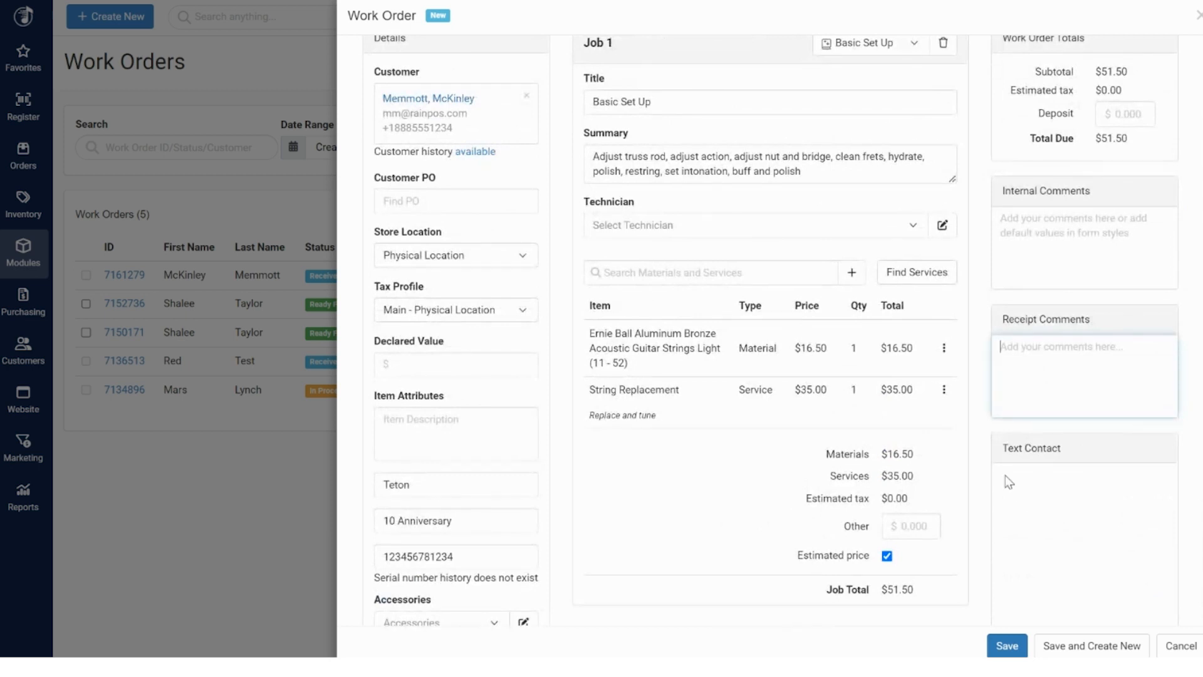
scroll(1050, 482, down, 3)
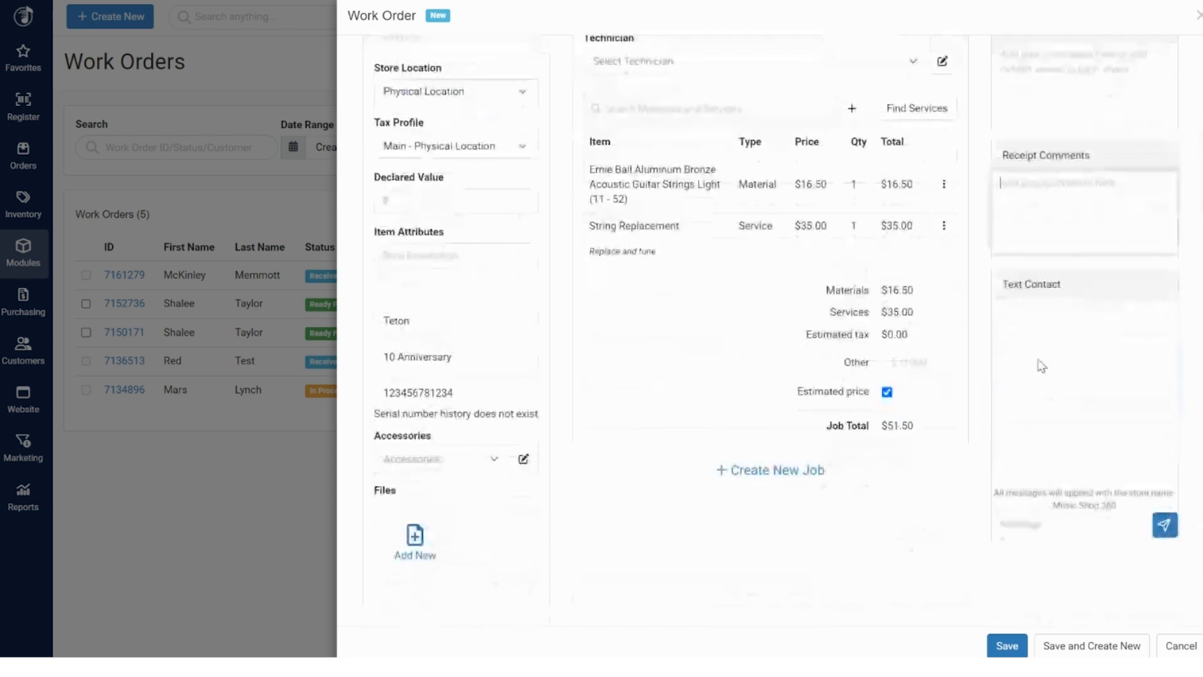
scroll(1059, 357, up, 5)
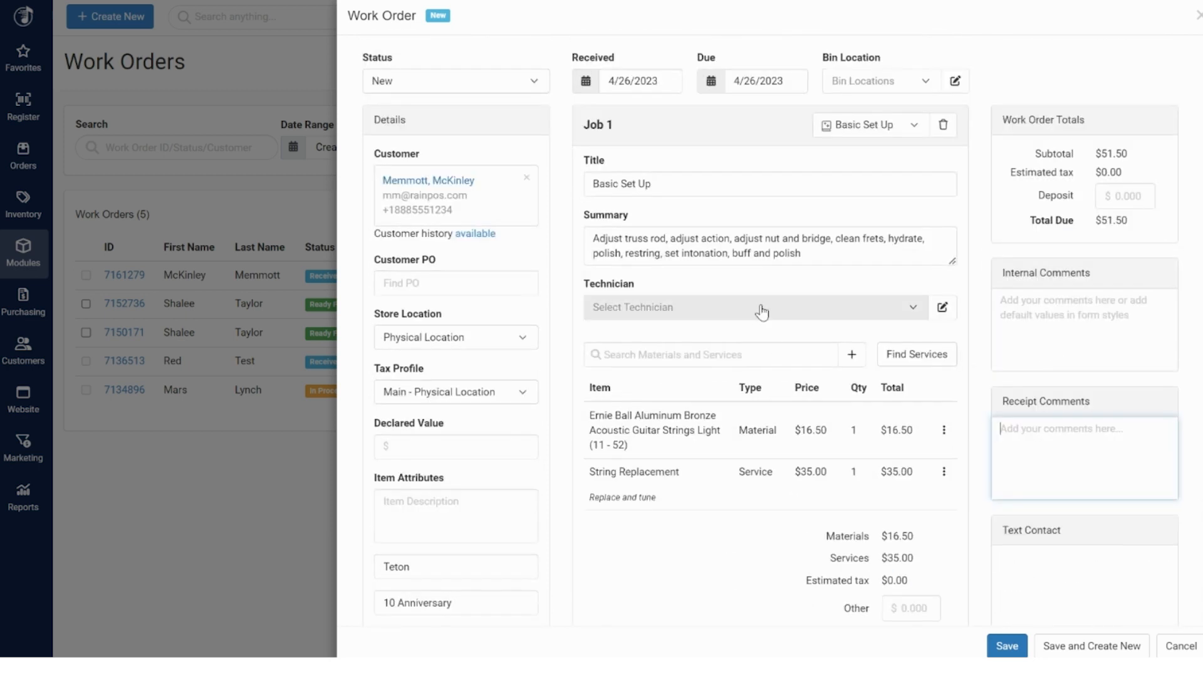
Assign technician Joe, save the order as Received, and close it back to the list
click(755, 312)
click(650, 358)
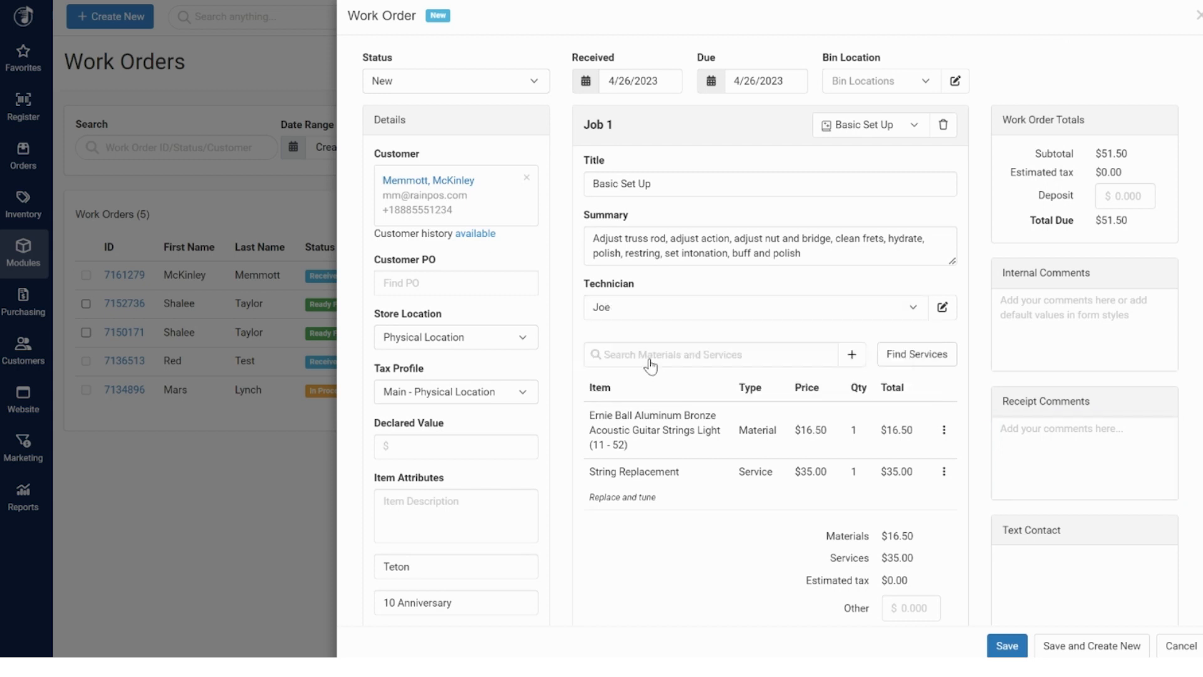
scroll(651, 364, down, 3)
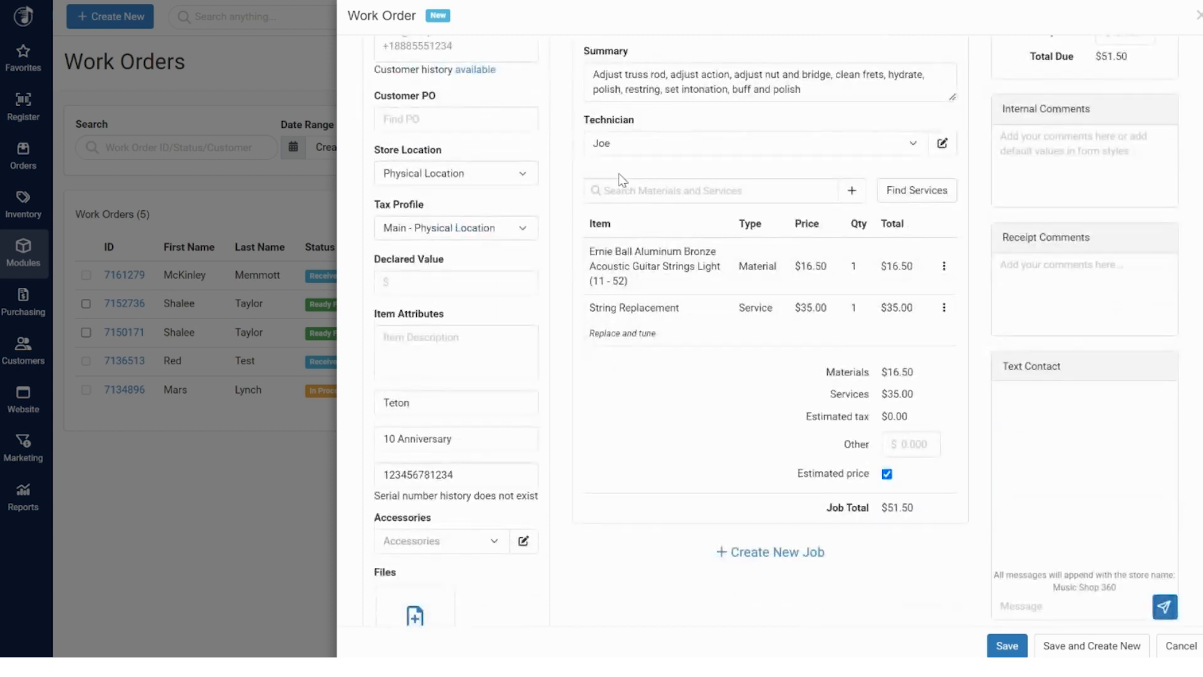
scroll(875, 459, down, 2)
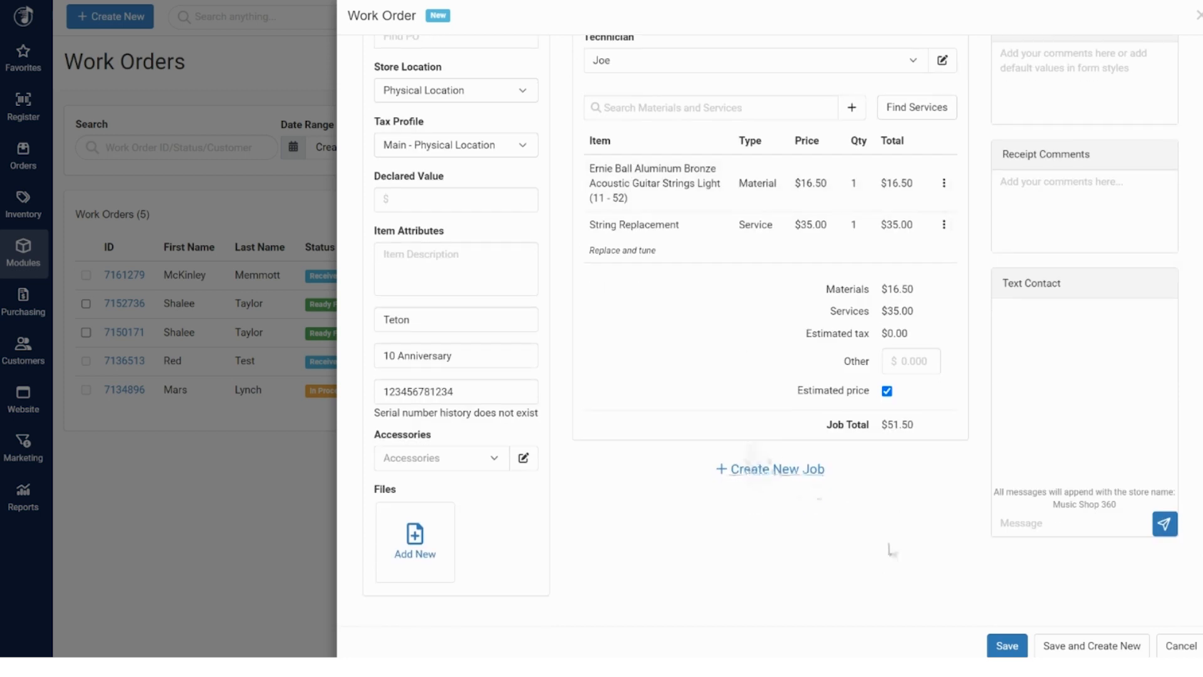
click(1006, 646)
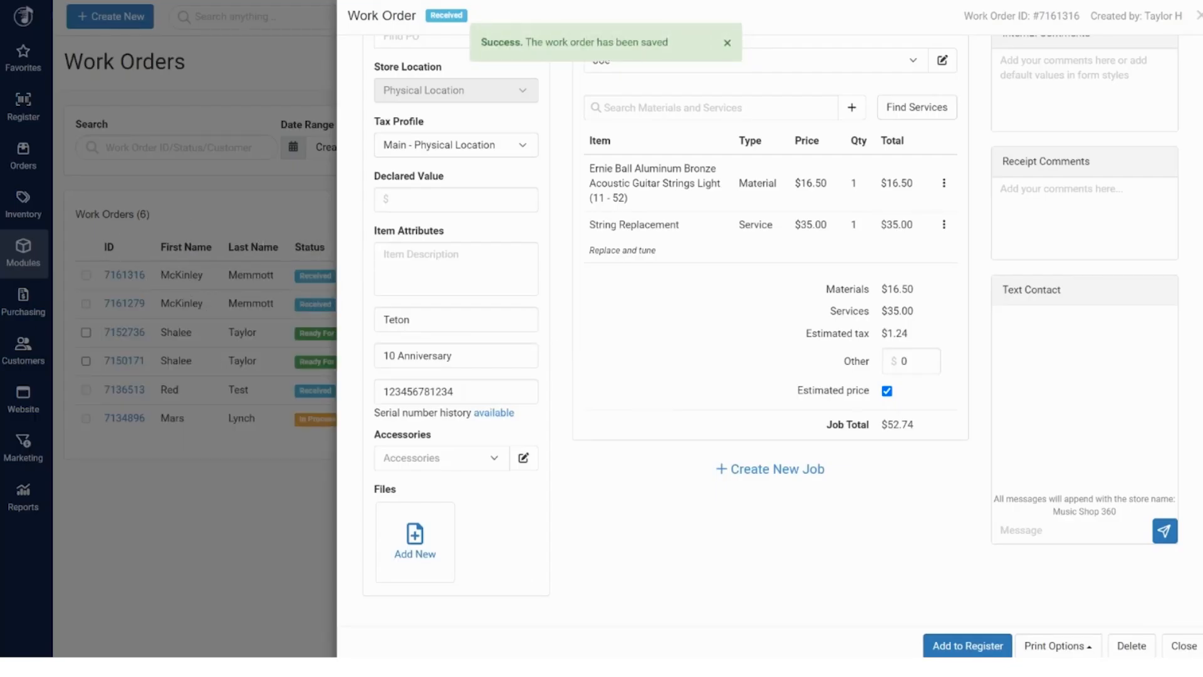
click(1184, 645)
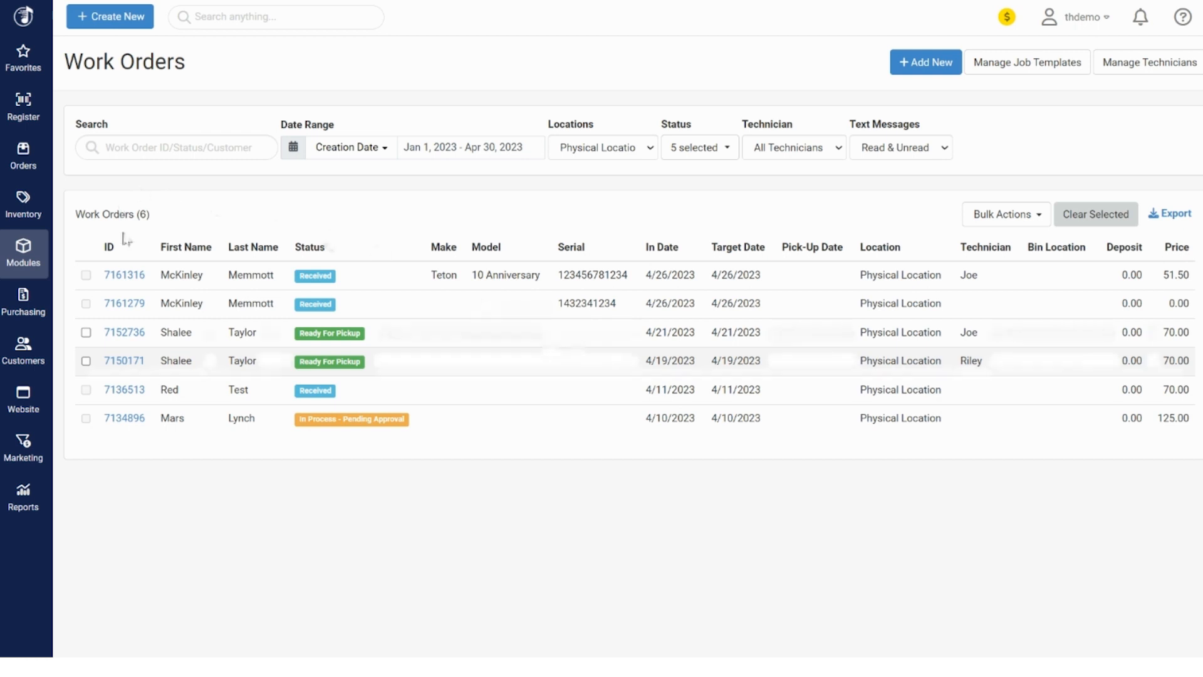
click(125, 276)
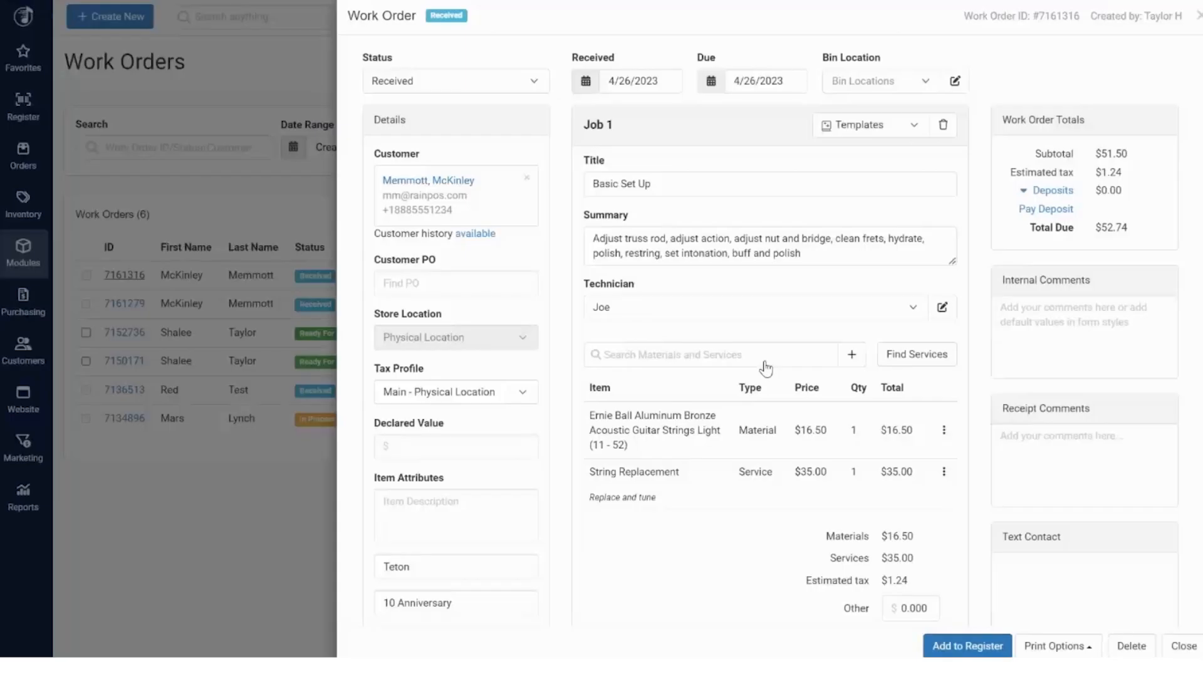
click(505, 83)
click(488, 155)
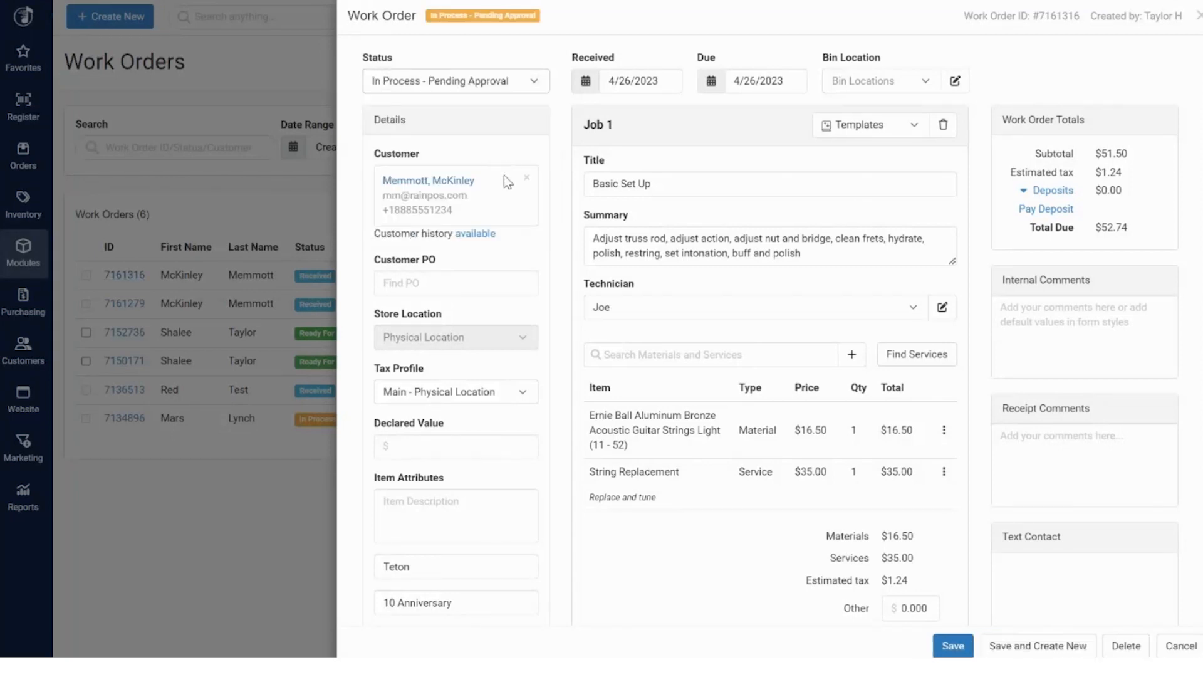
click(504, 86)
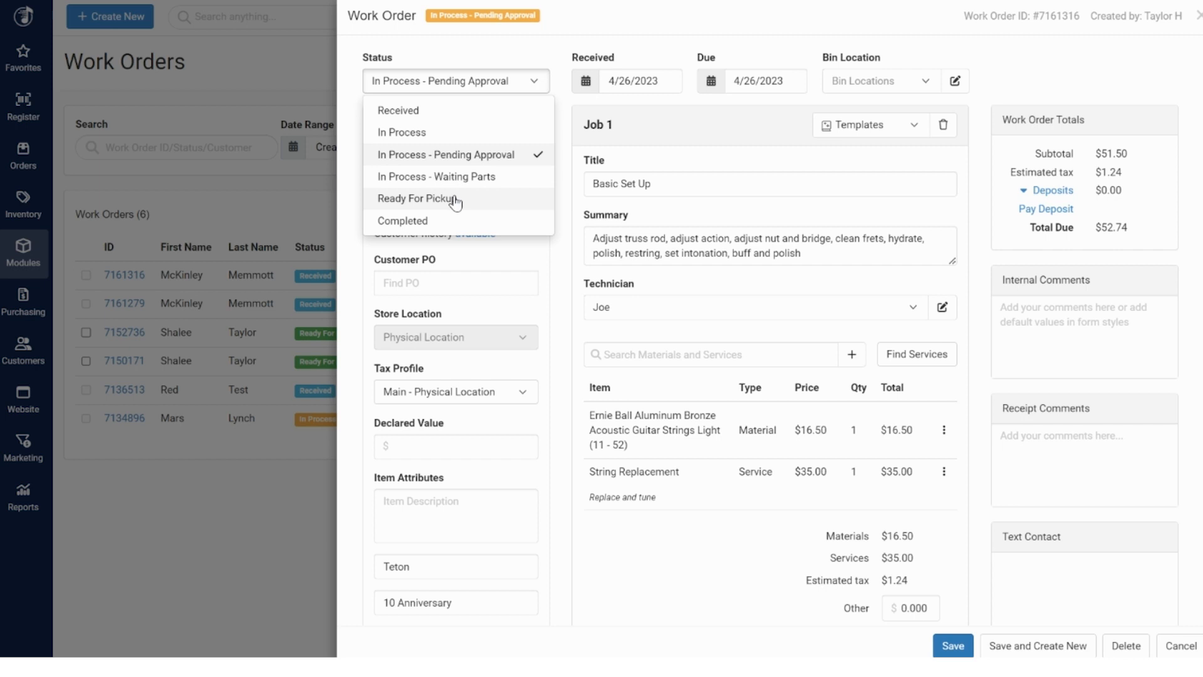
click(455, 200)
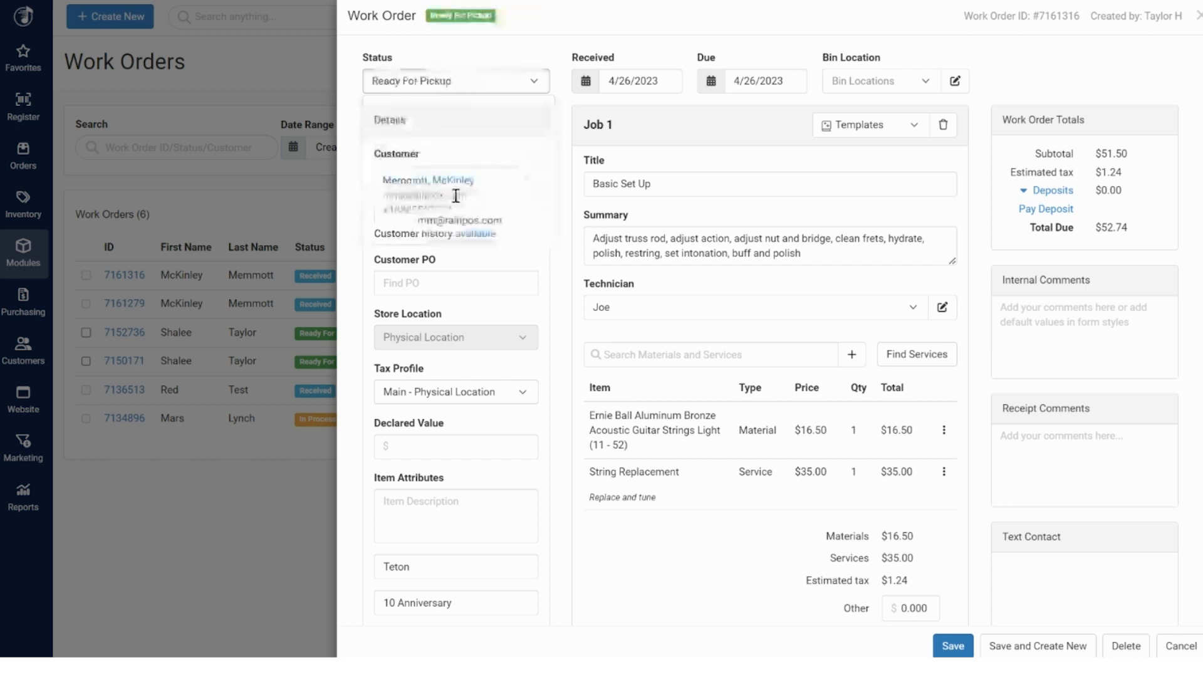
click(953, 646)
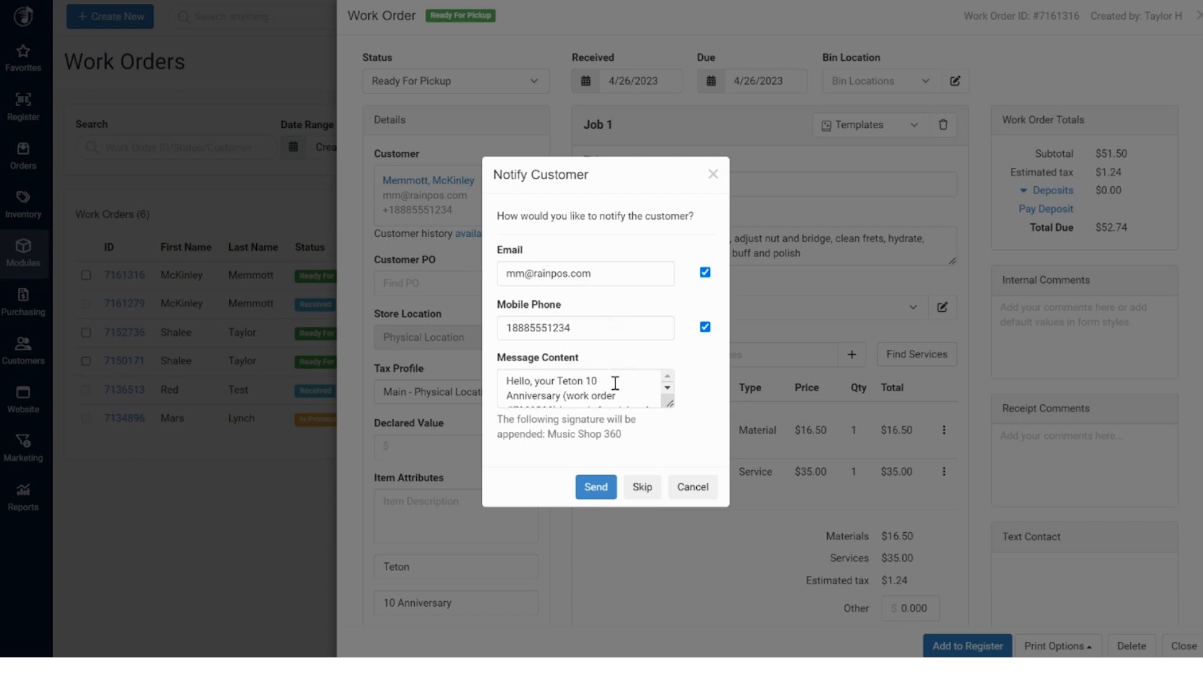
scroll(615, 382, down, 1)
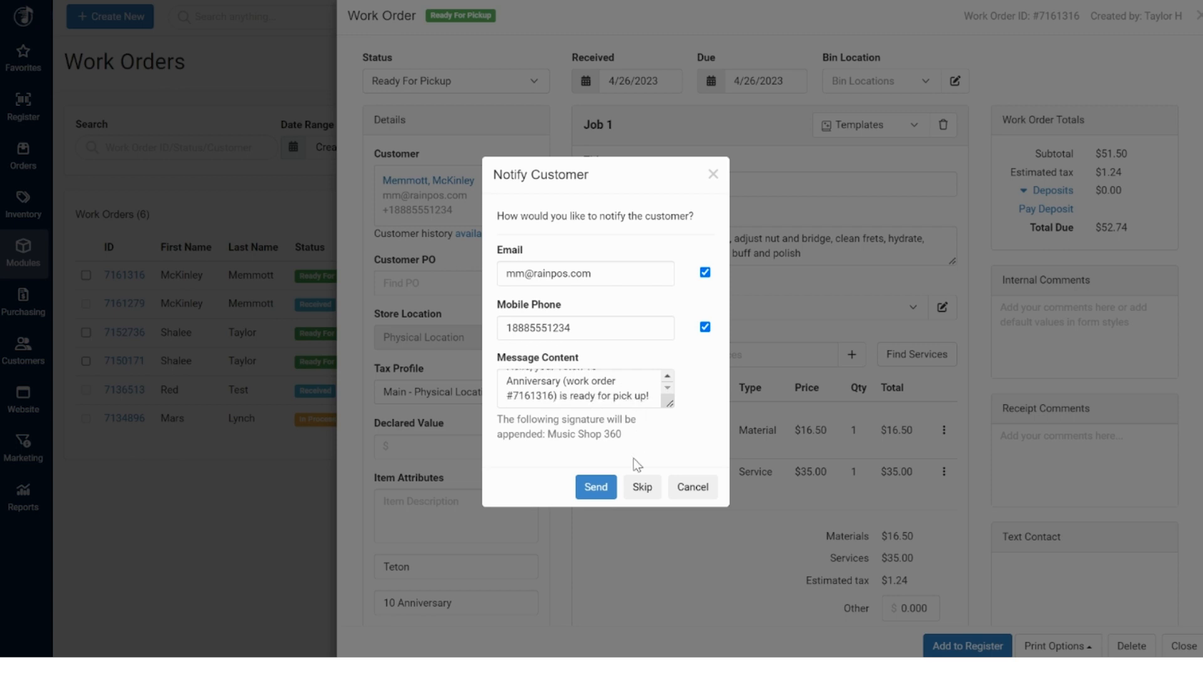
click(692, 486)
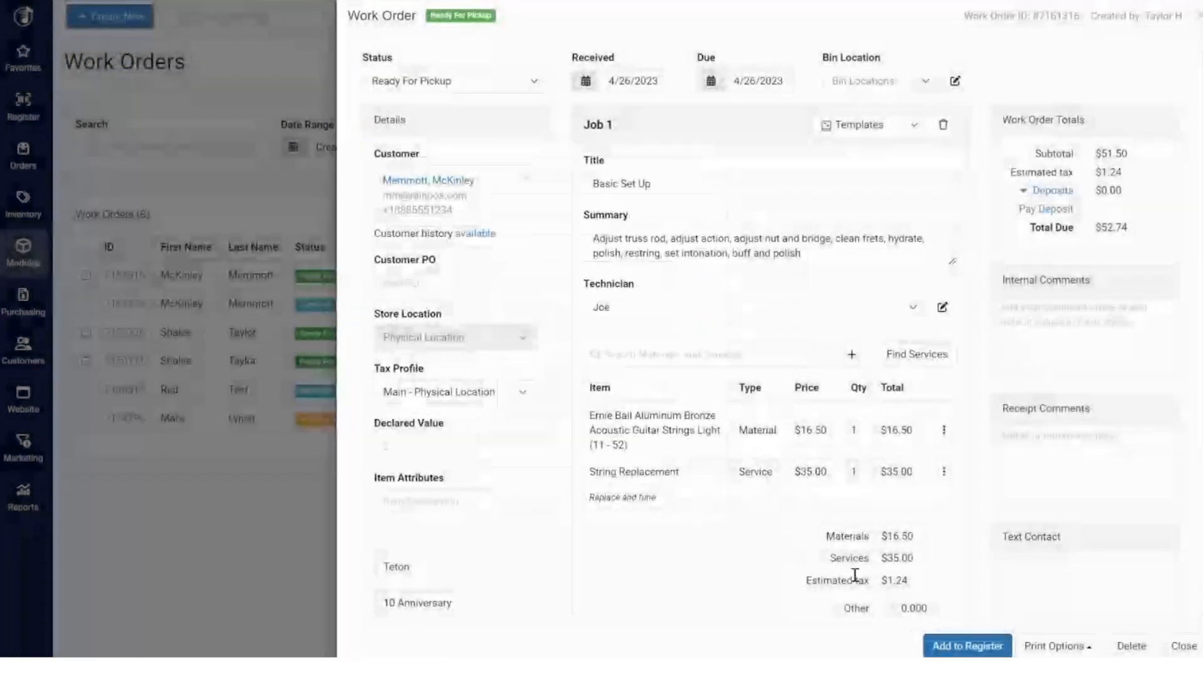
click(970, 652)
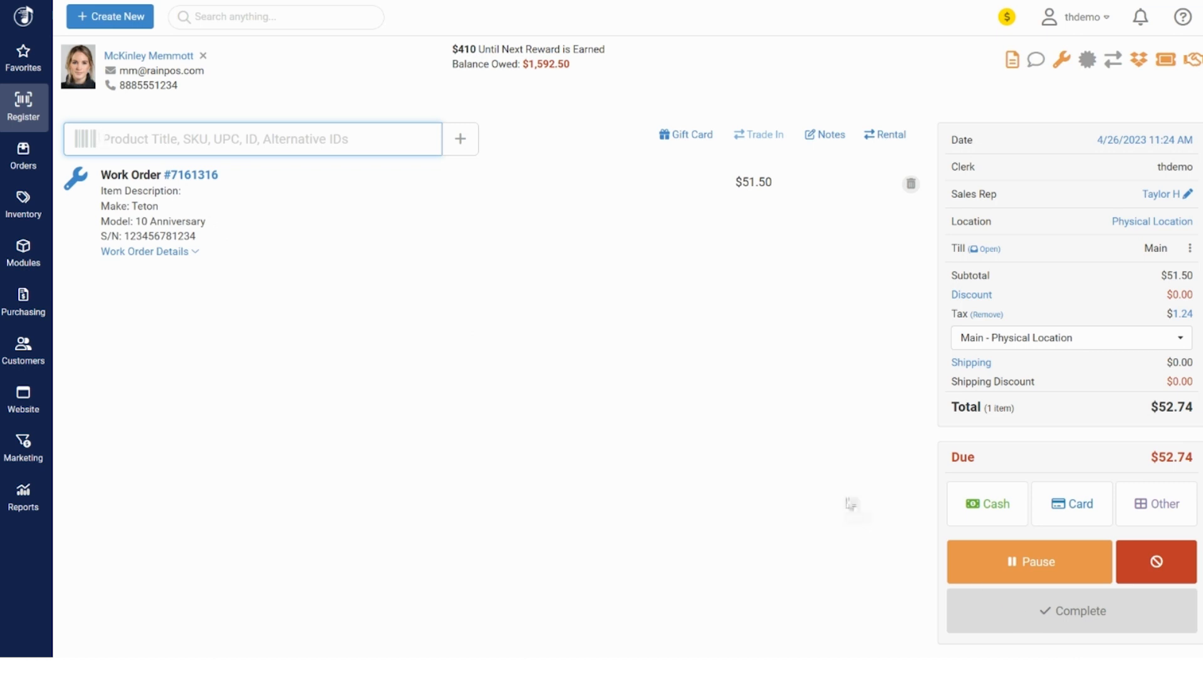
Pay the exact $52.74 in cash and complete the sale with no receipt
click(975, 523)
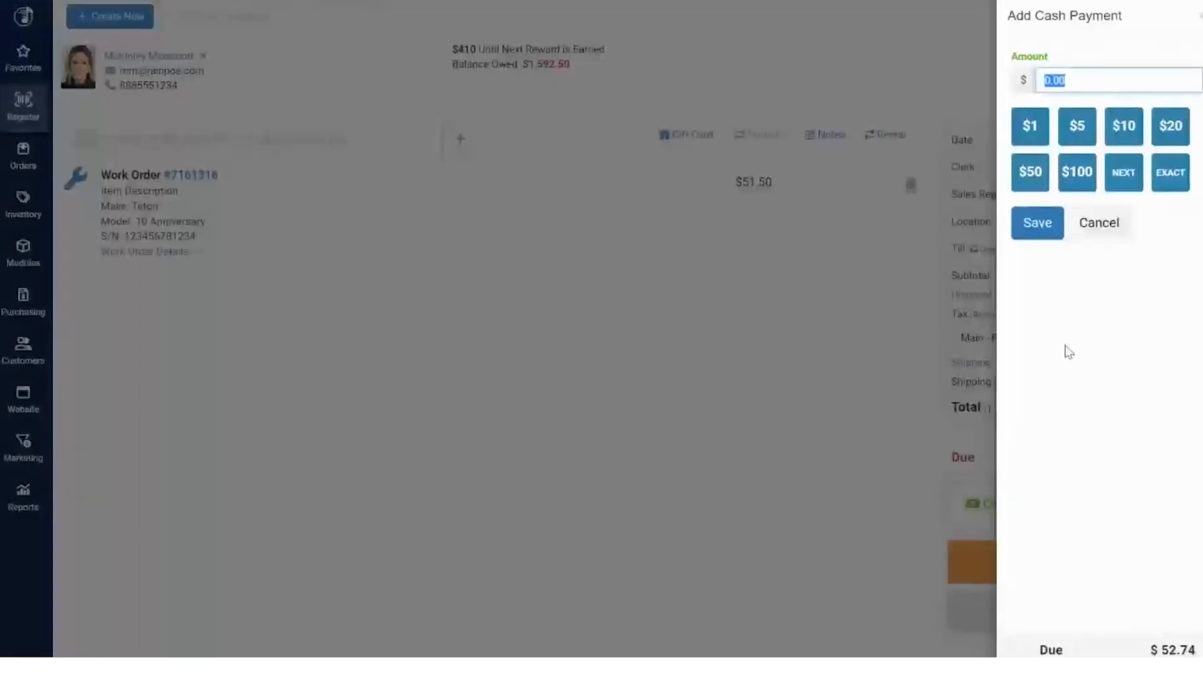
click(1170, 172)
click(1040, 226)
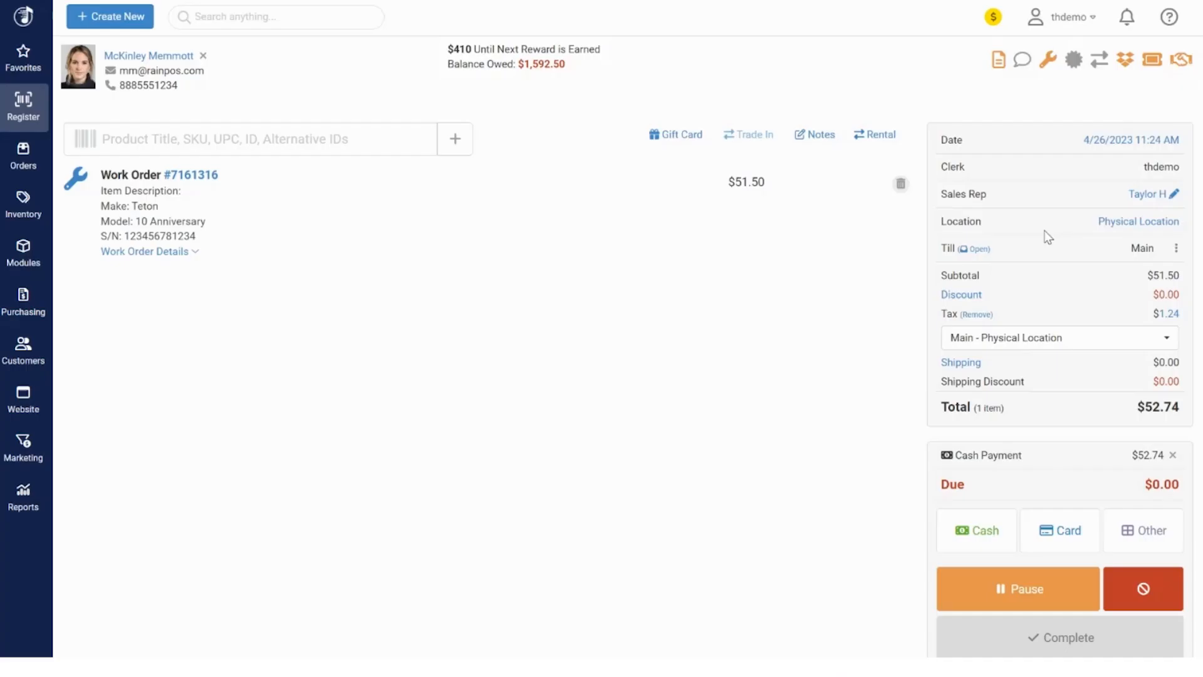
click(1022, 645)
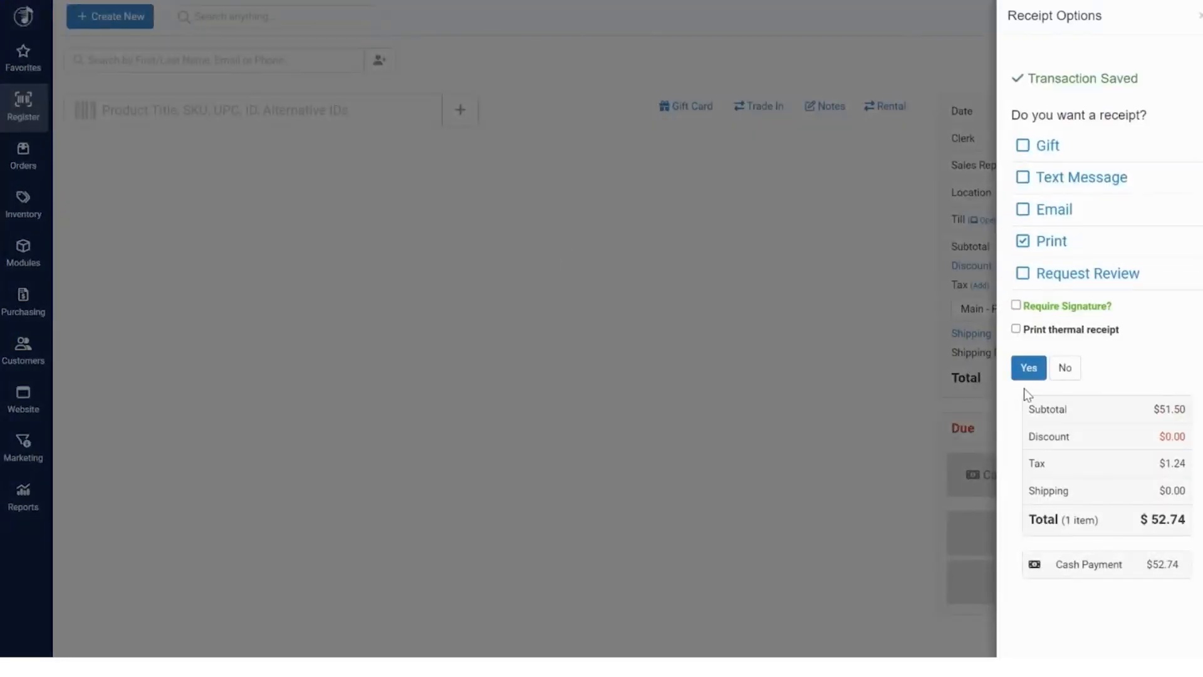
click(1061, 375)
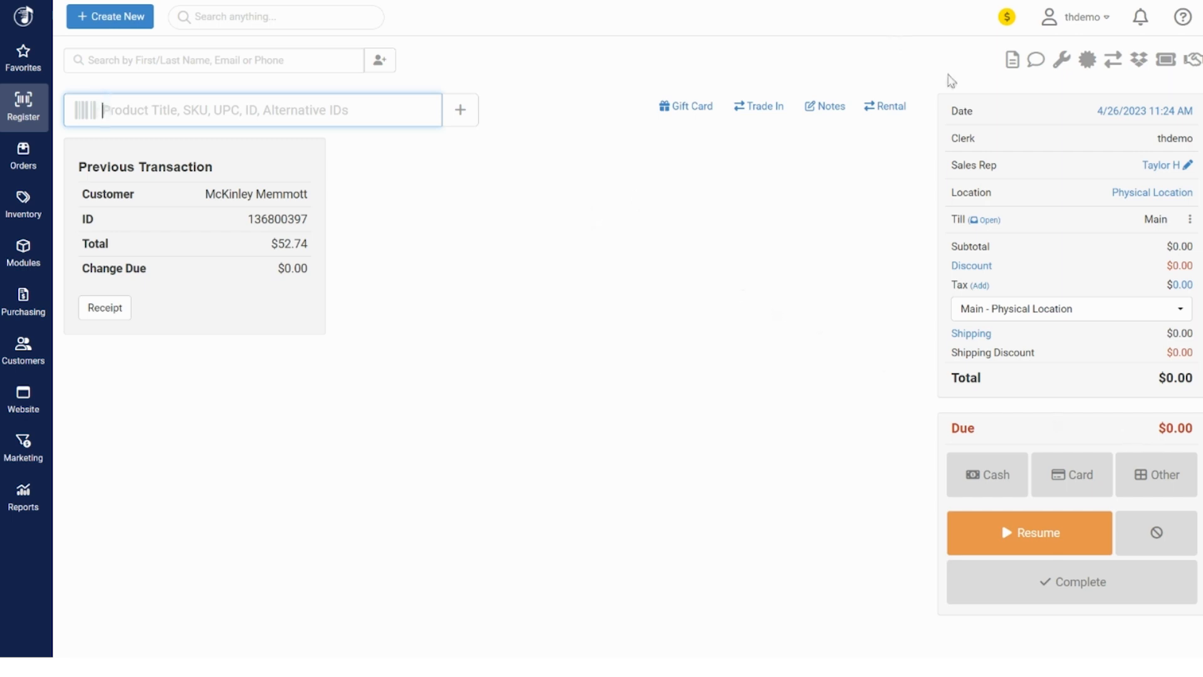
Open the help and support menu from the top-right icon
click(1182, 17)
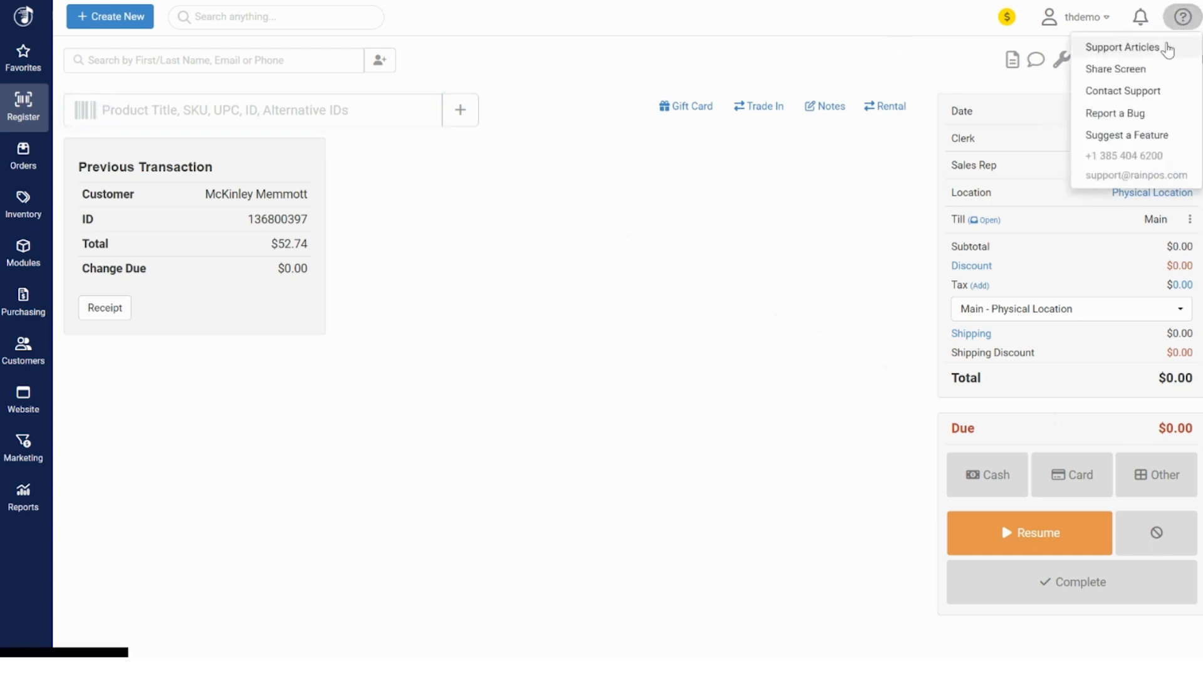